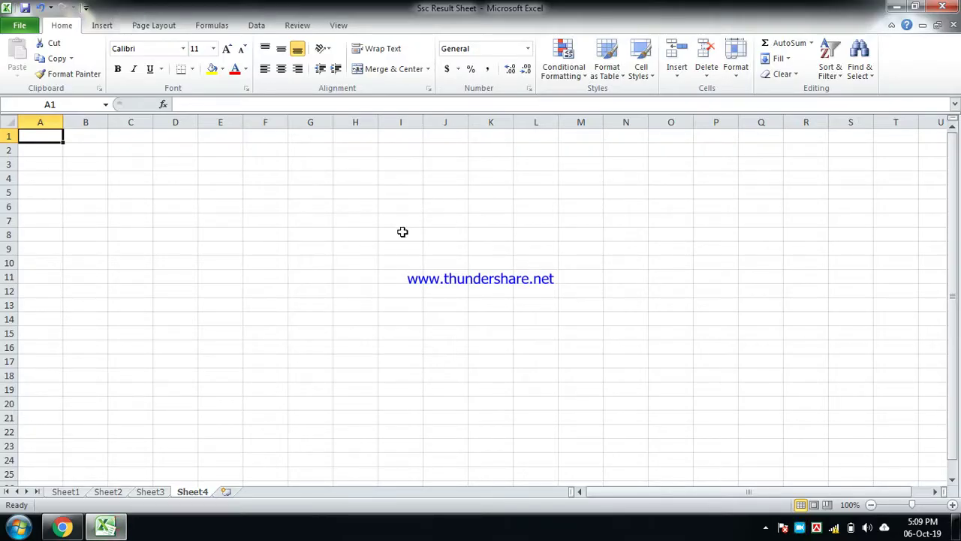
Merge cells A1:J2 and enter the title 'Electric Bill' in the merged cell
left_click_drag(57, 138, 463, 155)
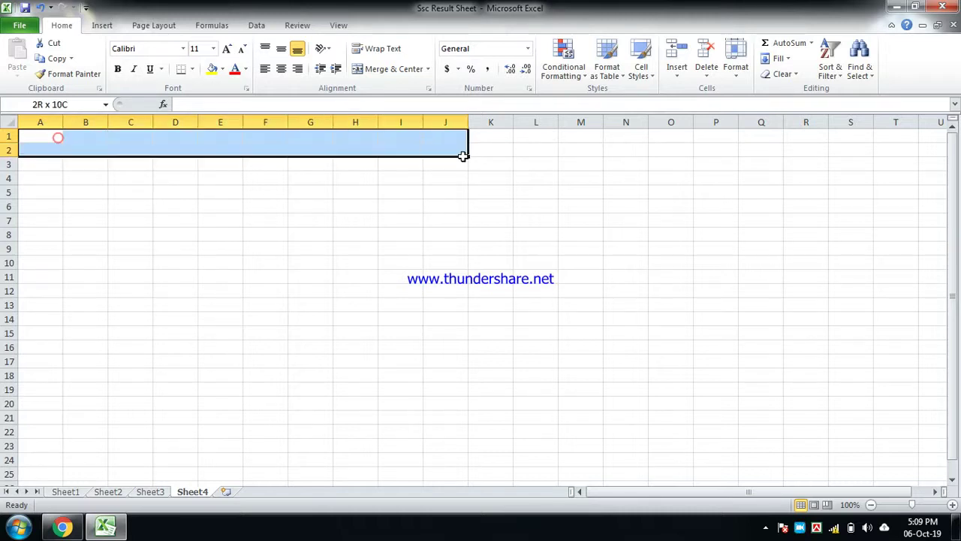
left_click(398, 68)
left_click(359, 217)
left_click(257, 142)
type("E")
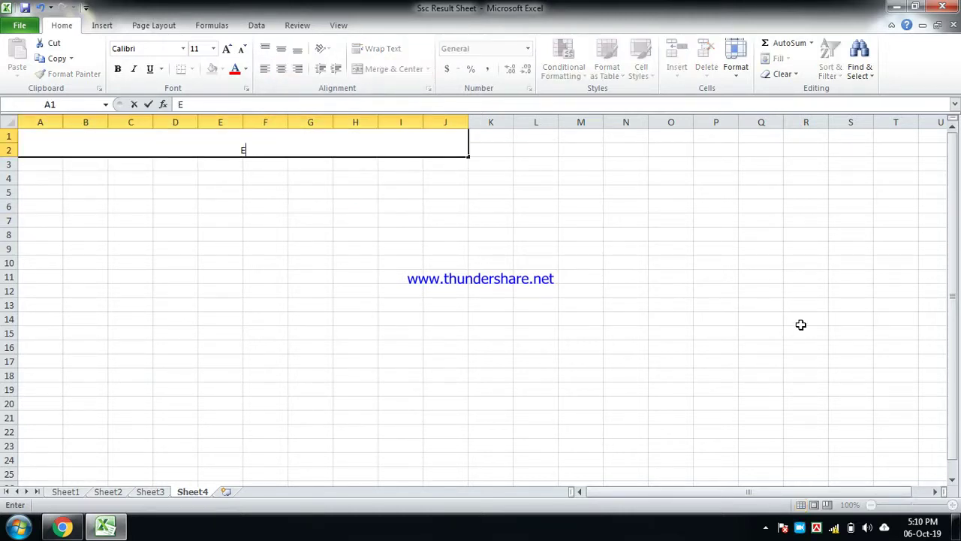
type("lectri")
type("c Bill")
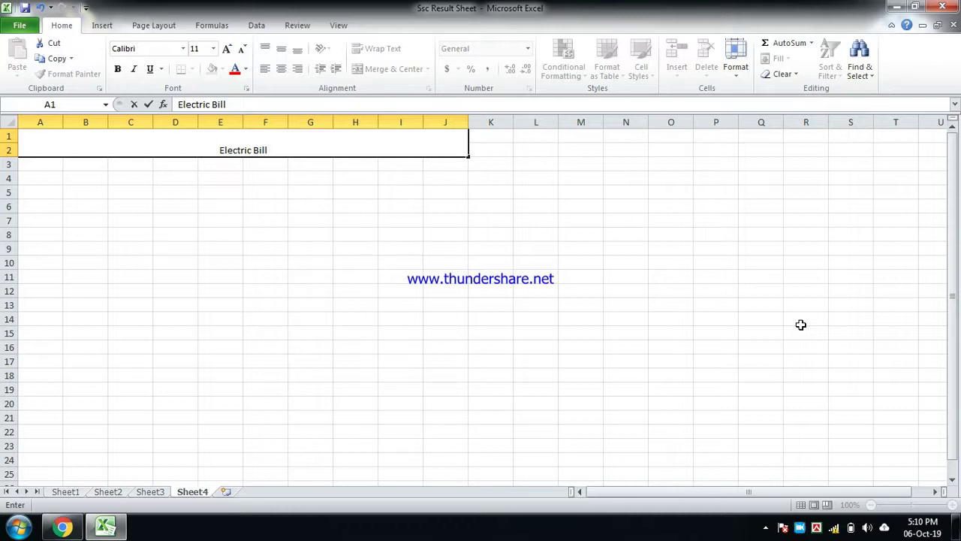
left_click(498, 333)
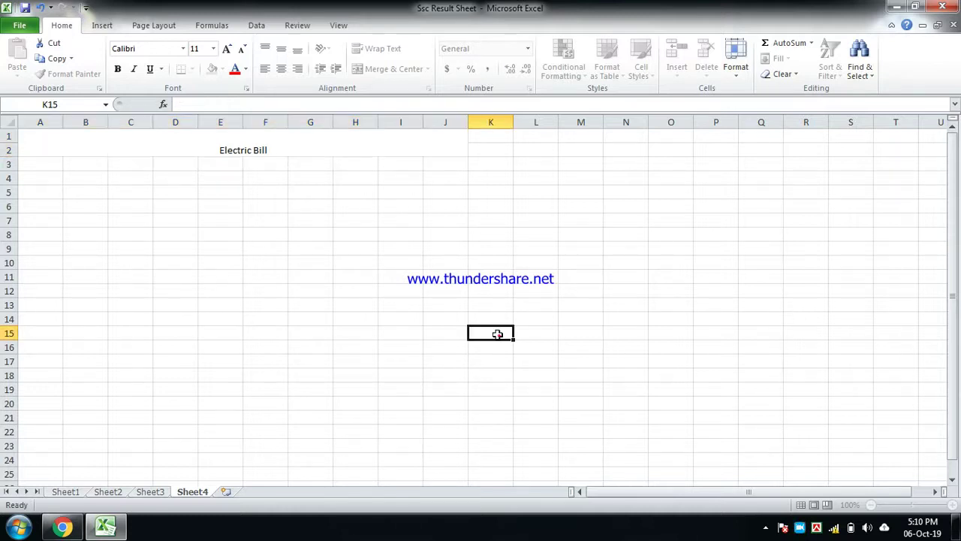
Middle-align the Electric Bill title and set its font size to 20, keeping Calibri
left_click(256, 150)
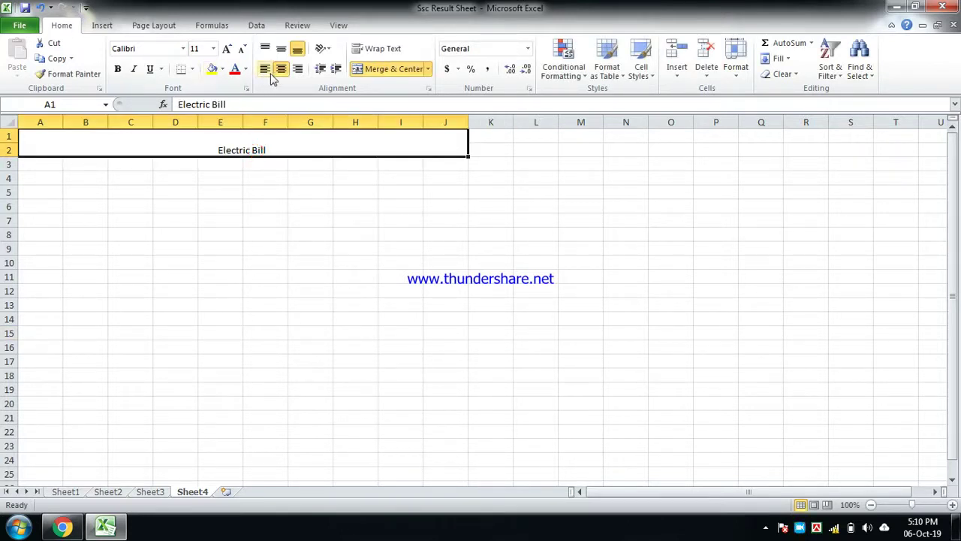
left_click(282, 50)
left_click(213, 48)
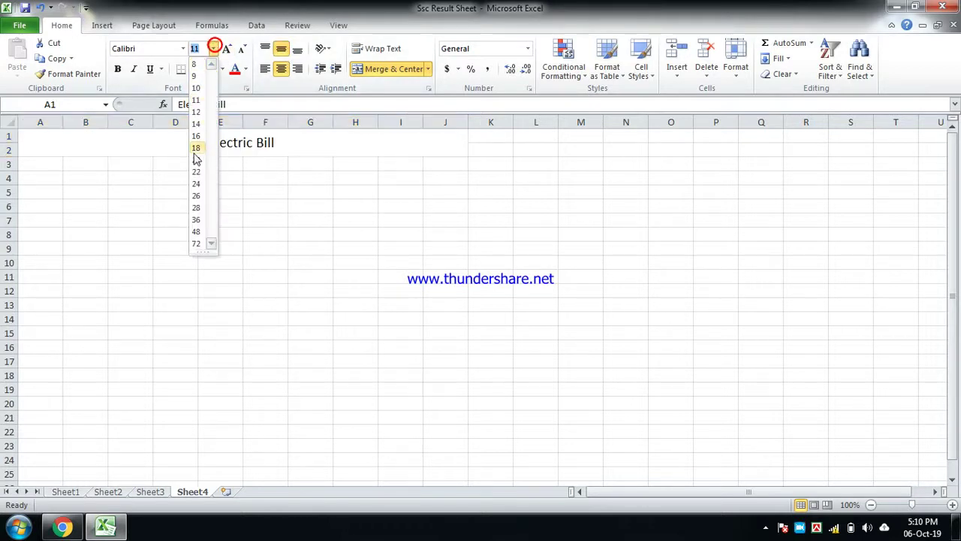
left_click(197, 159)
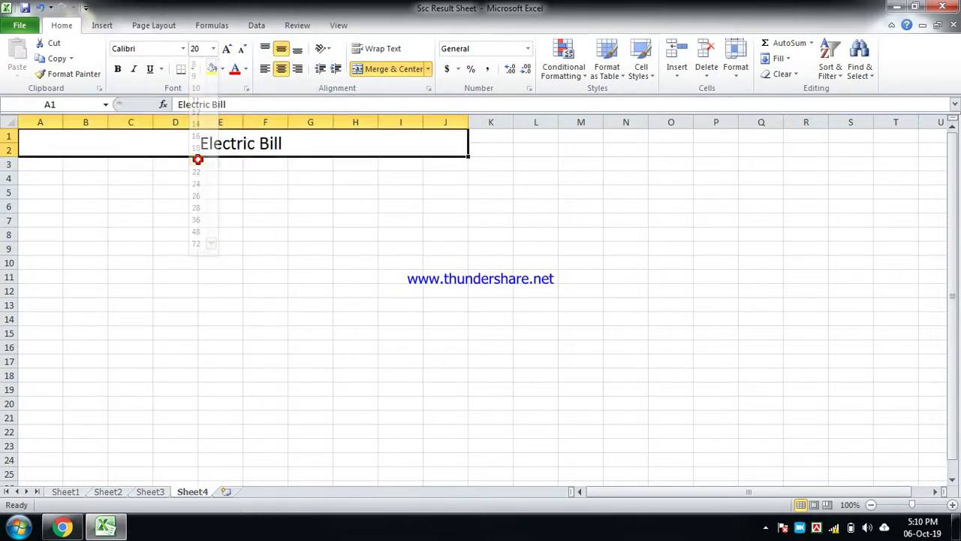
left_click(183, 48)
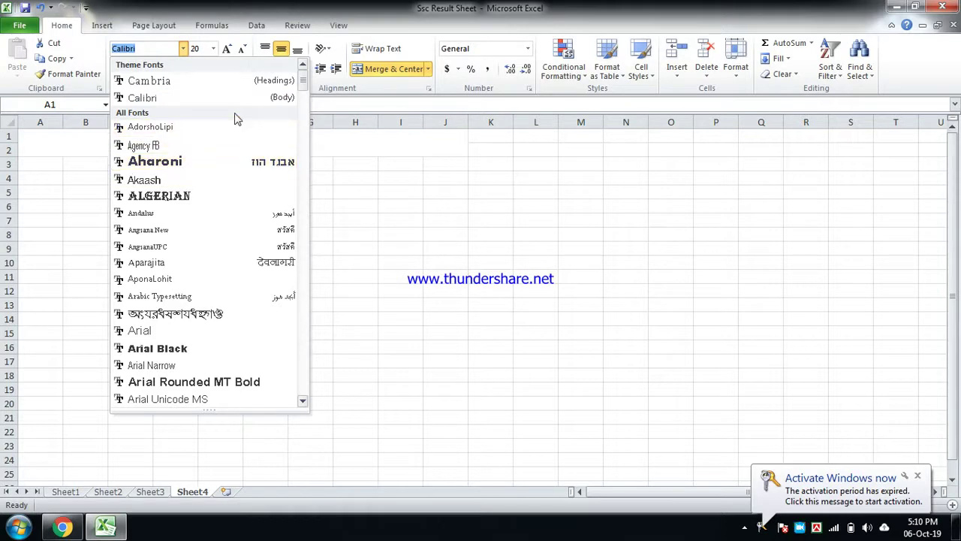
left_click(455, 272)
left_click(304, 200)
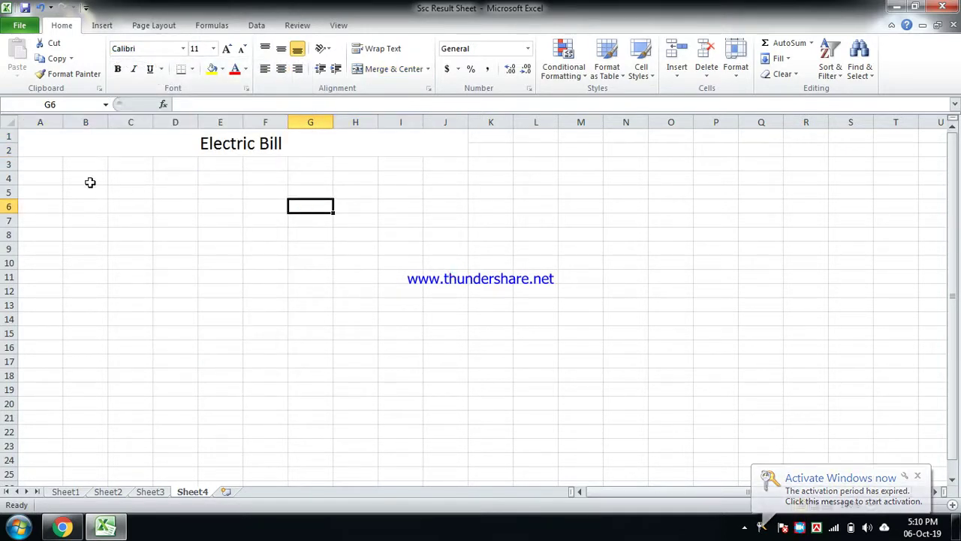
left_click_drag(48, 143, 53, 174)
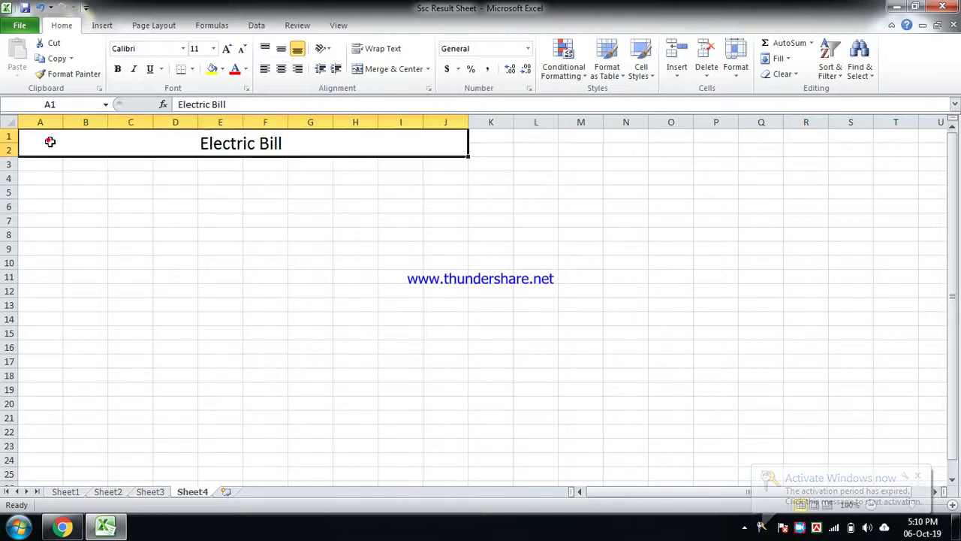
left_click(120, 219)
Apply All Borders to the table range A3:E14
left_click_drag(40, 165, 230, 168)
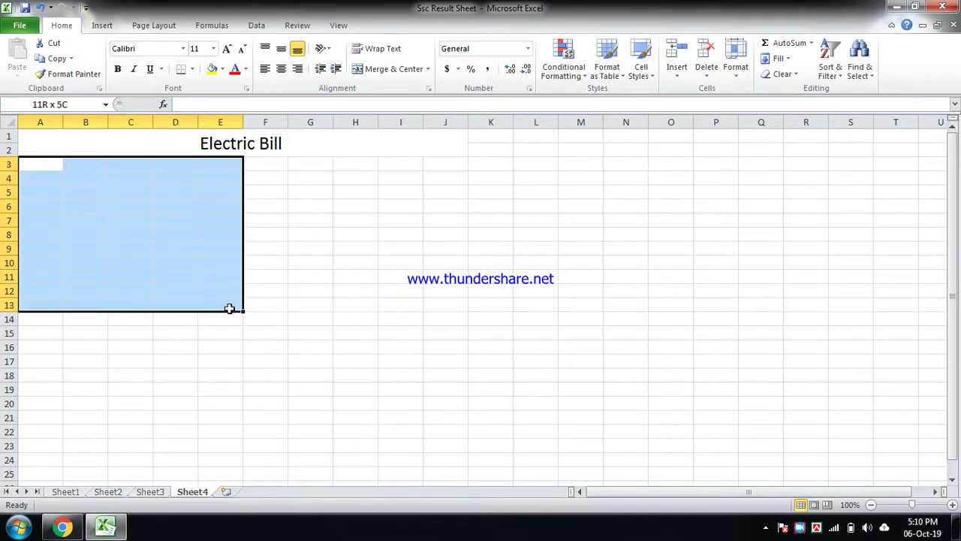
left_click_drag(231, 168, 229, 312)
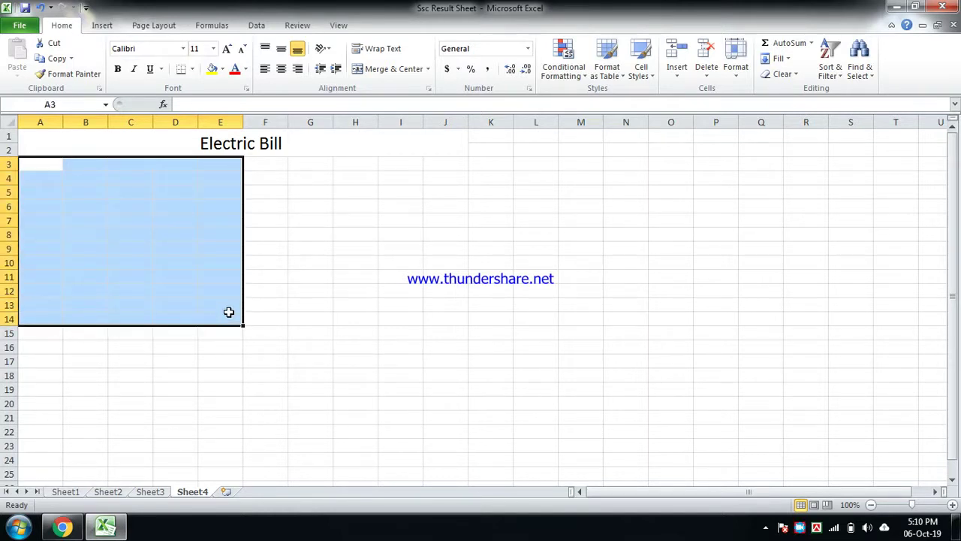
left_click(192, 69)
left_click(199, 182)
left_click(354, 204)
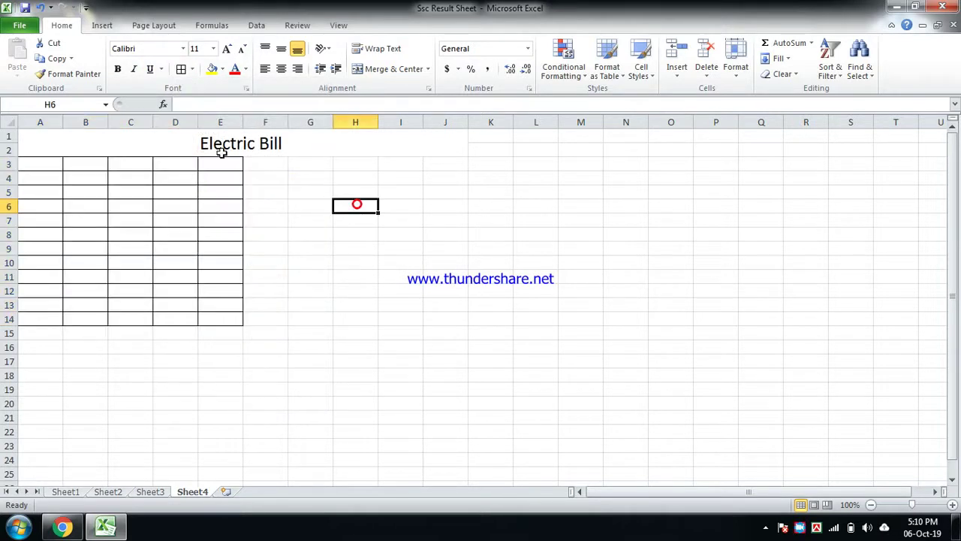
Unmerge the title and re-merge it centred across A1:E2 to match the table width
left_click(155, 138)
left_click(380, 69)
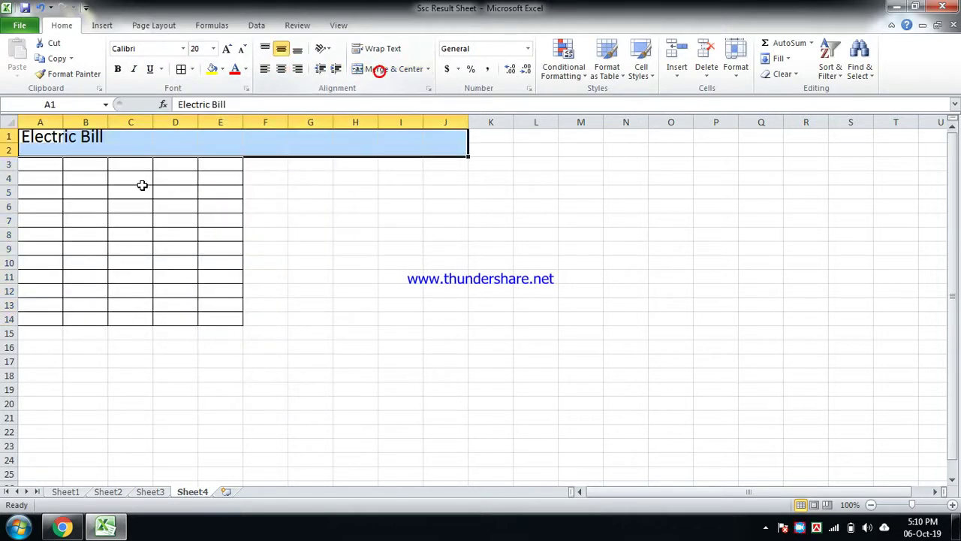
left_click(140, 188)
left_click(46, 135)
left_click_drag(47, 136, 207, 148)
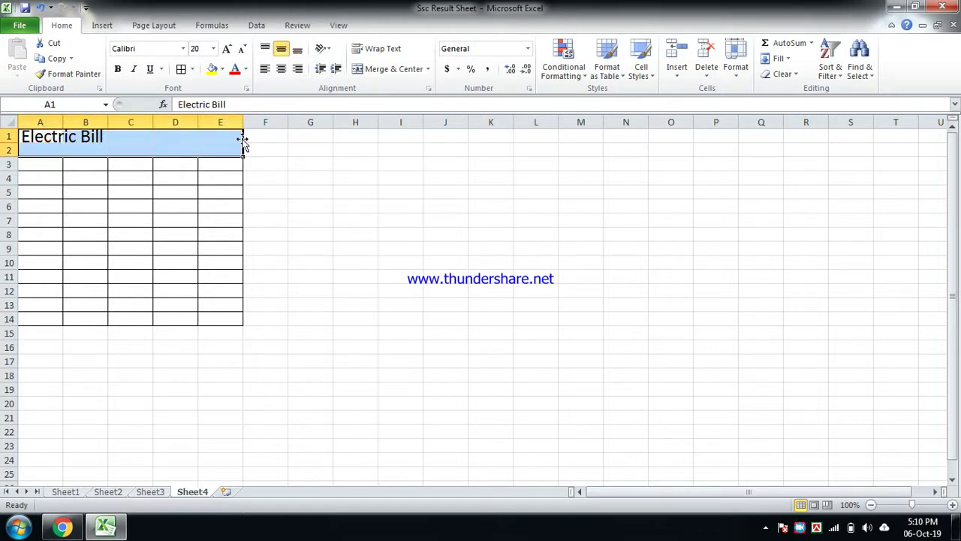
left_click(385, 69)
left_click(305, 215)
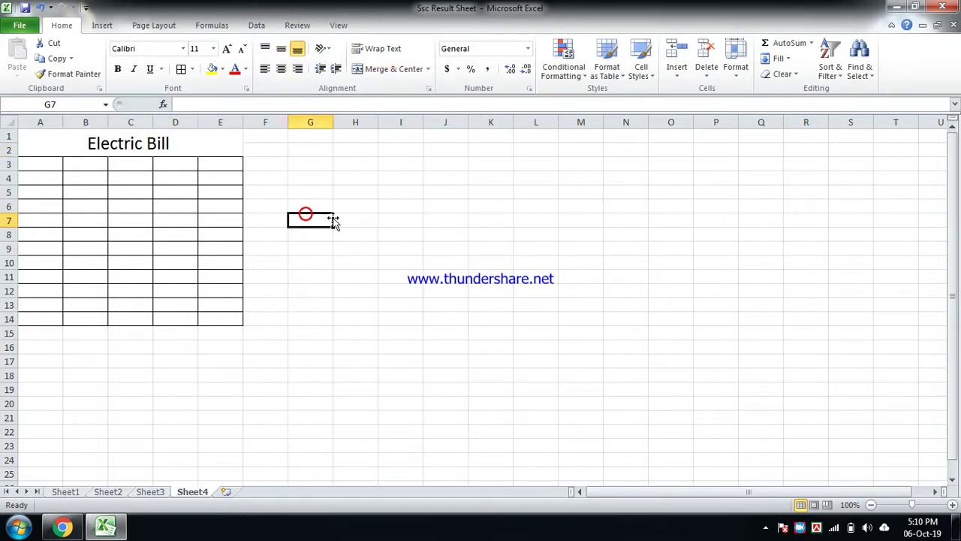
left_click(182, 144)
left_click(336, 193)
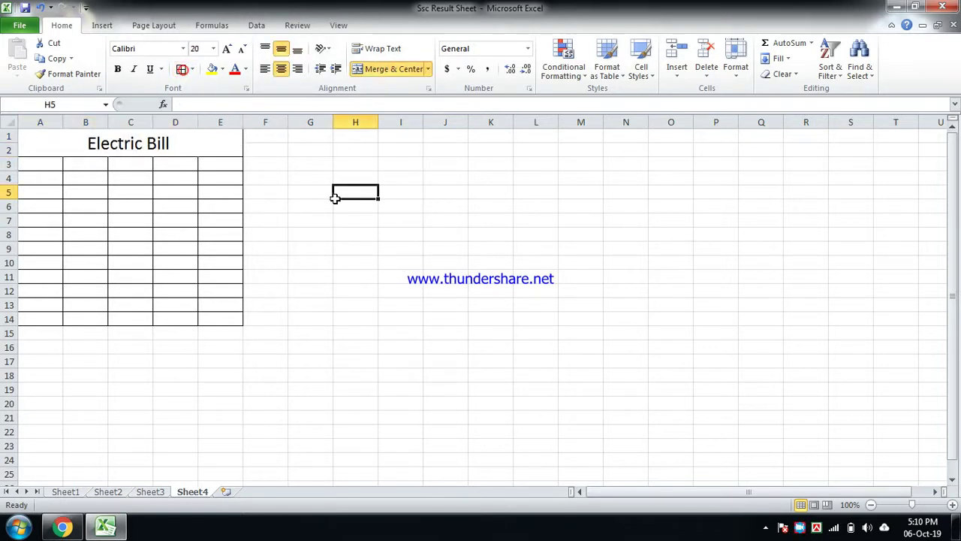
Enter the headings 's.l no' in A3 and 'Meter No' in B3
scroll(225, 180, "up", 5)
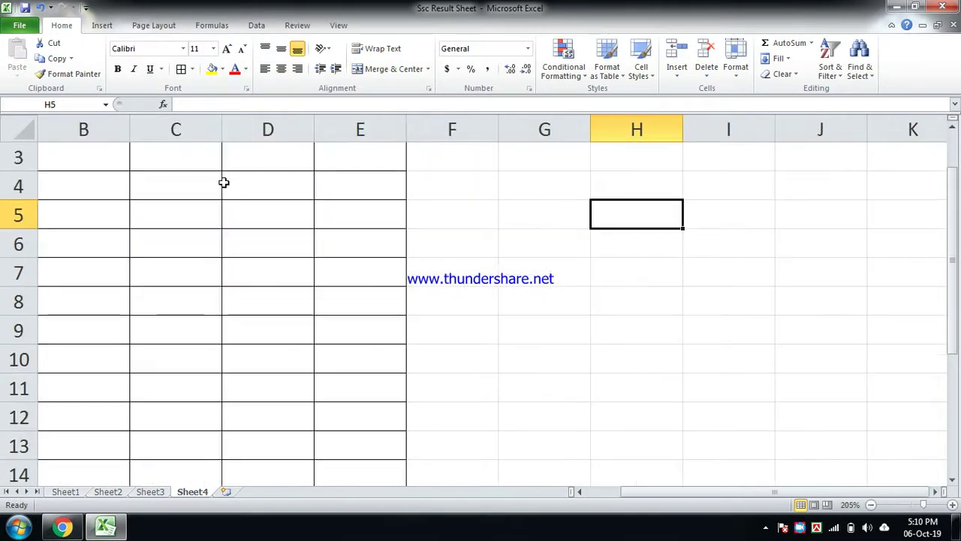
scroll(248, 247, "down", 2)
scroll(250, 247, "up", 2)
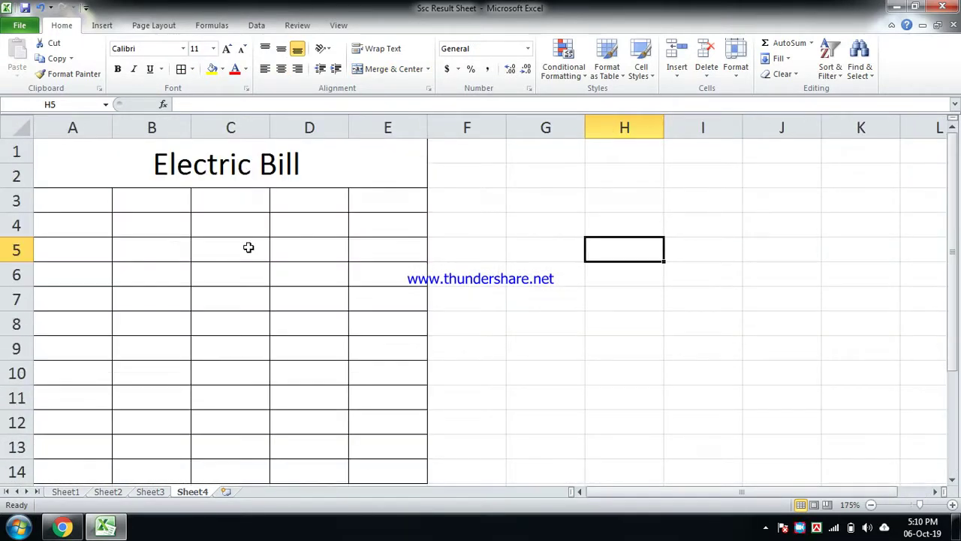
left_click(98, 197)
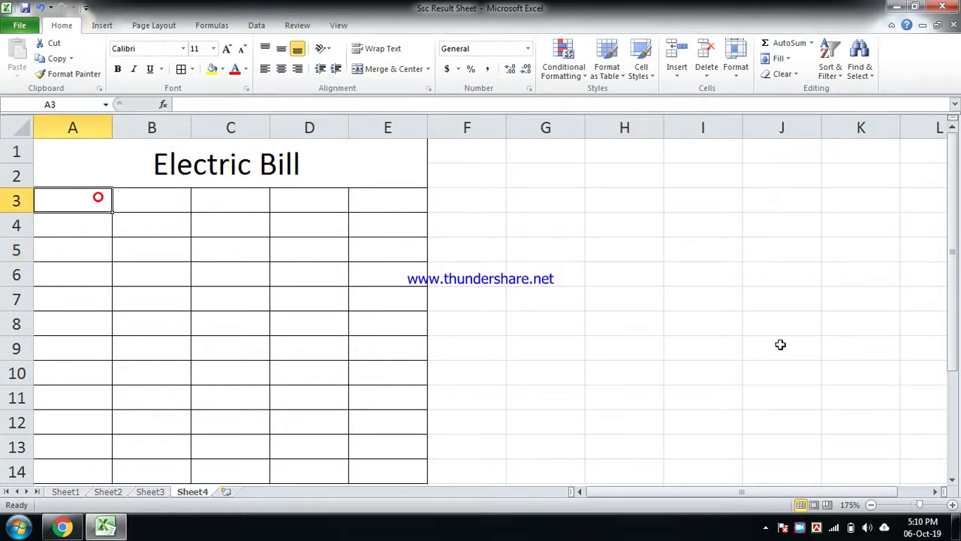
type("I")
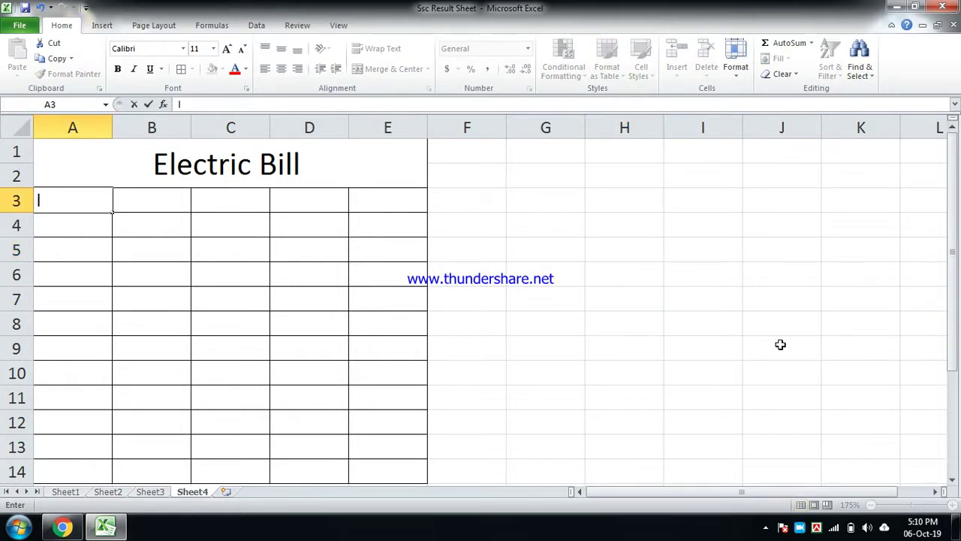
key("BackSpace")
type("s.l no")
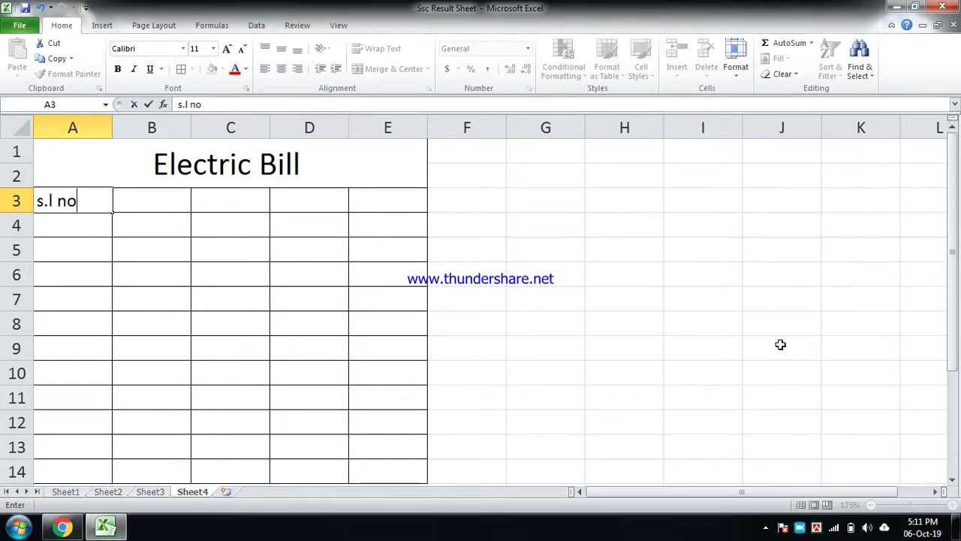
key("Tab")
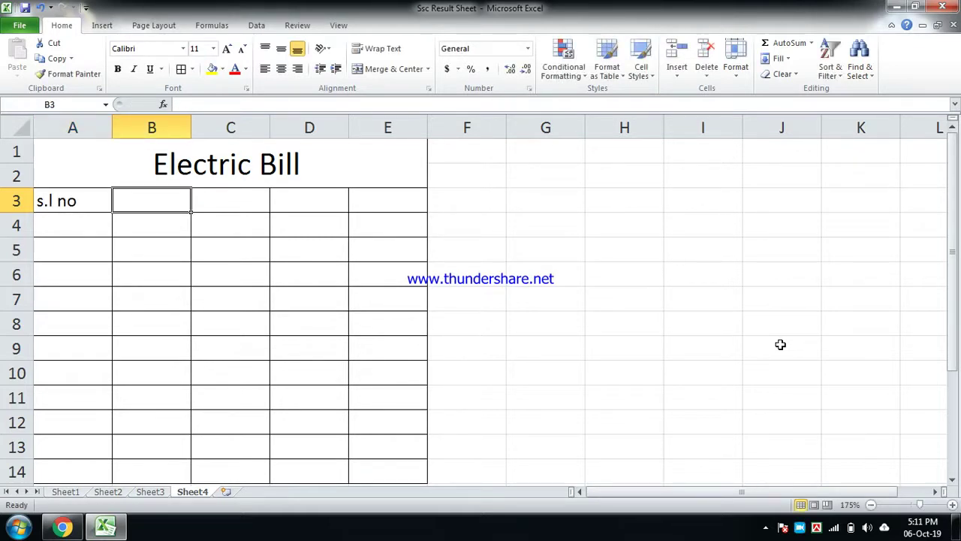
type("Meter No")
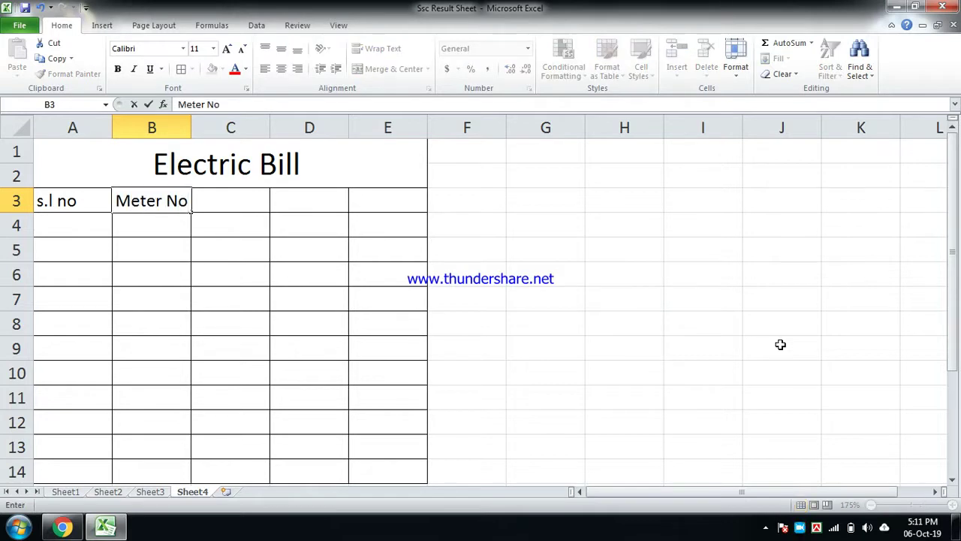
key("Tab")
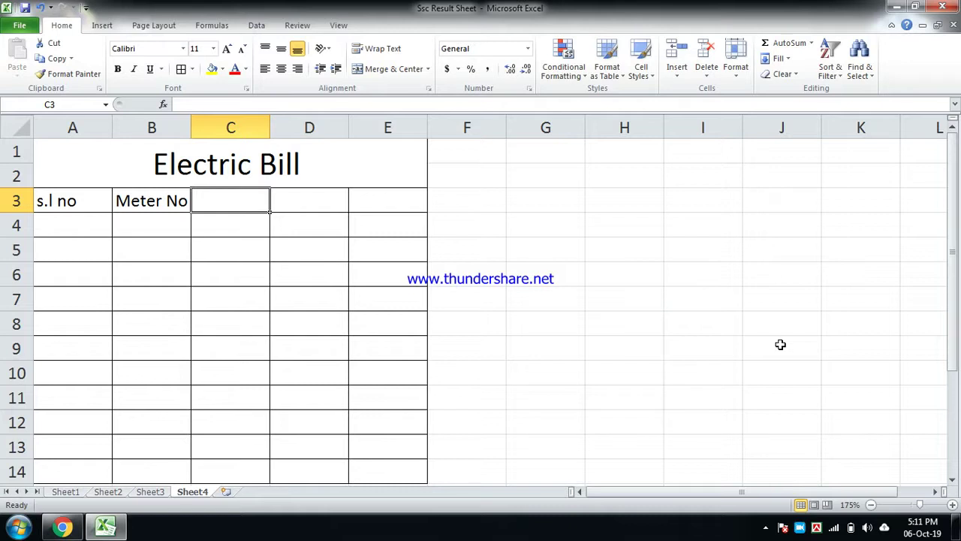
Add the headings Name, Unit and Amount in C3:E3
type("Namde")
key("BackSpace")
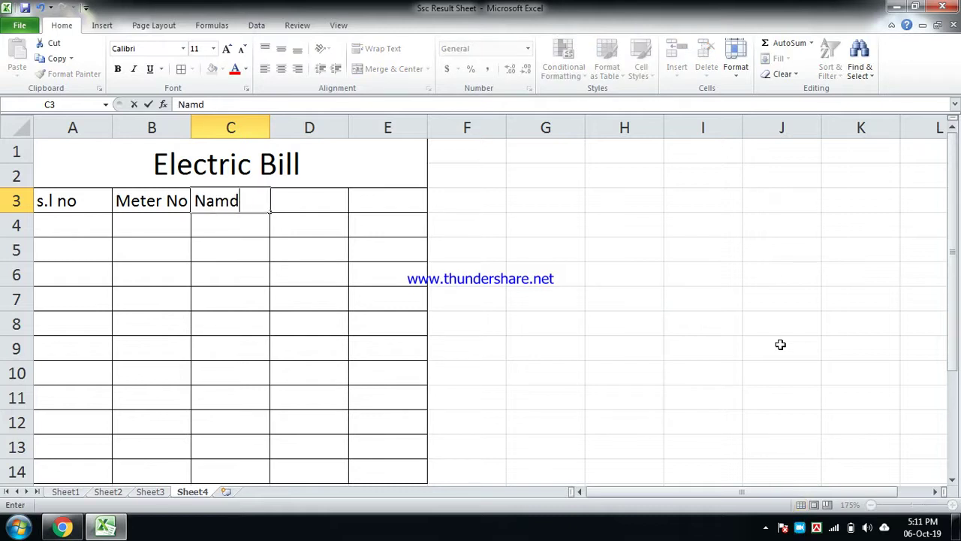
key("BackSpace")
type("e")
key("Tab")
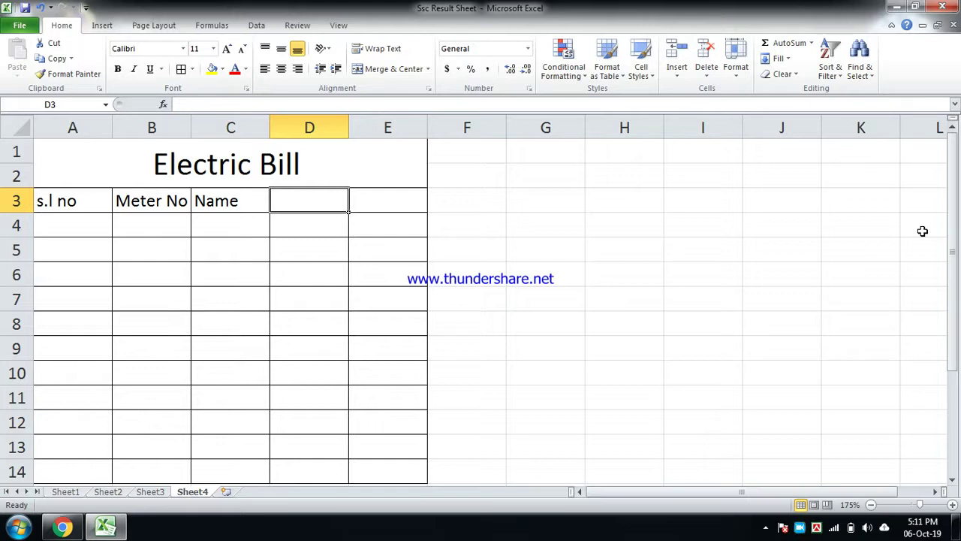
type("Unit")
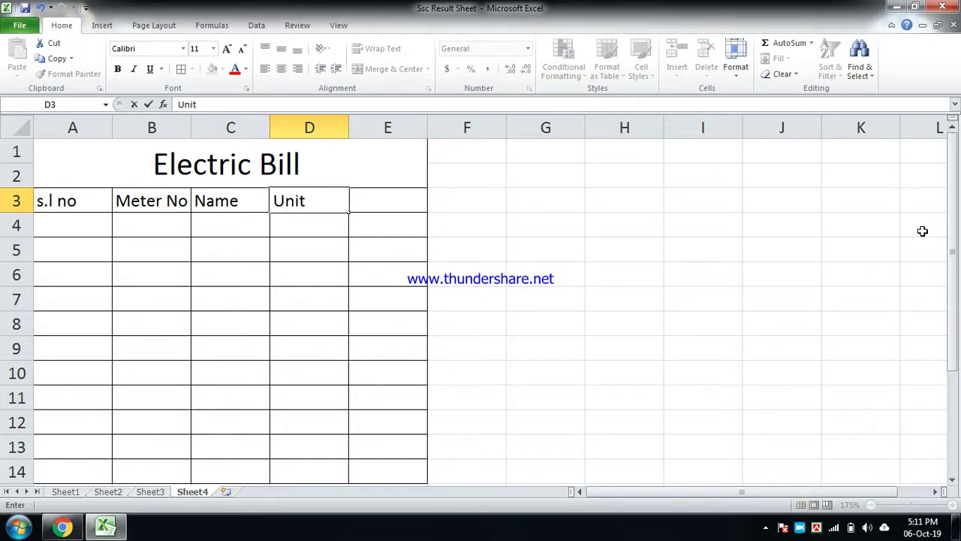
key("Tab")
type("Amount")
Correct the first heading in A3 to read 'S.l No'
left_click(298, 275)
left_click(44, 199)
double_click(43, 200)
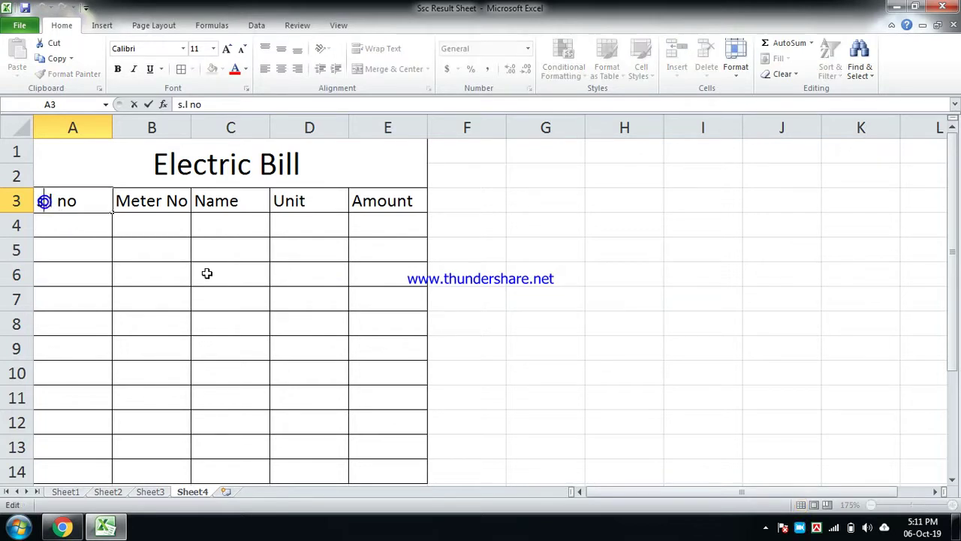
key("BackSpace")
type("S")
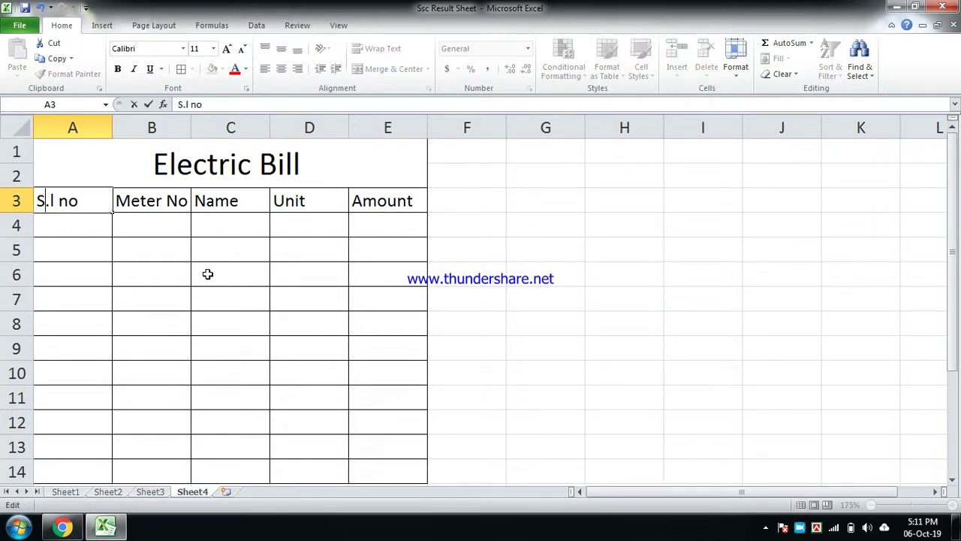
key("Right")
key("Right")
key("BackSpace")
type("N")
left_click(214, 263)
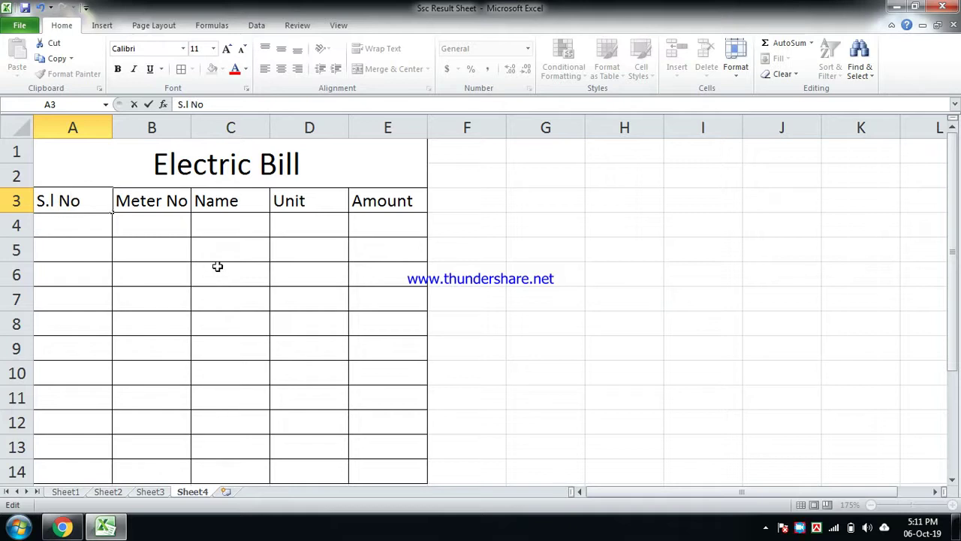
Centre the title and column headings across A1:E9
left_click_drag(150, 163, 330, 344)
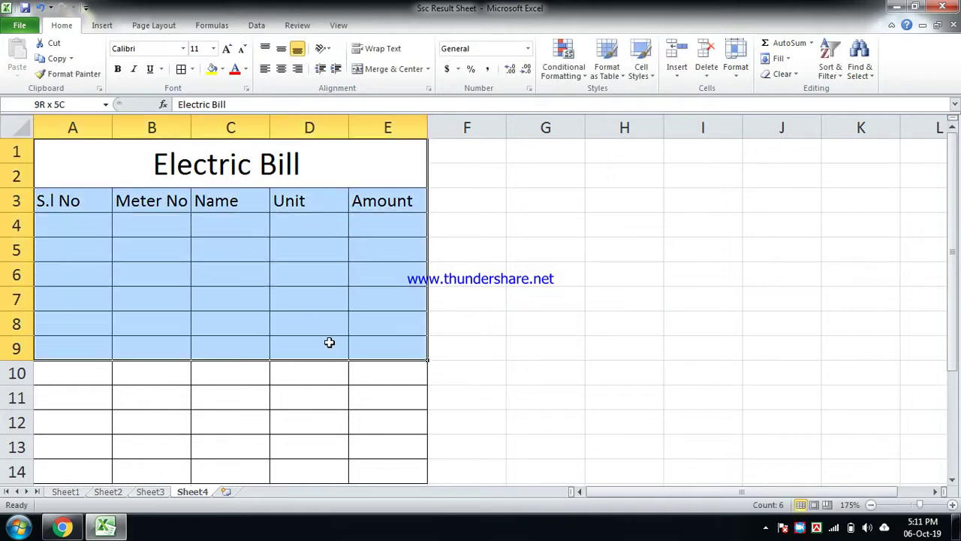
left_click(281, 69)
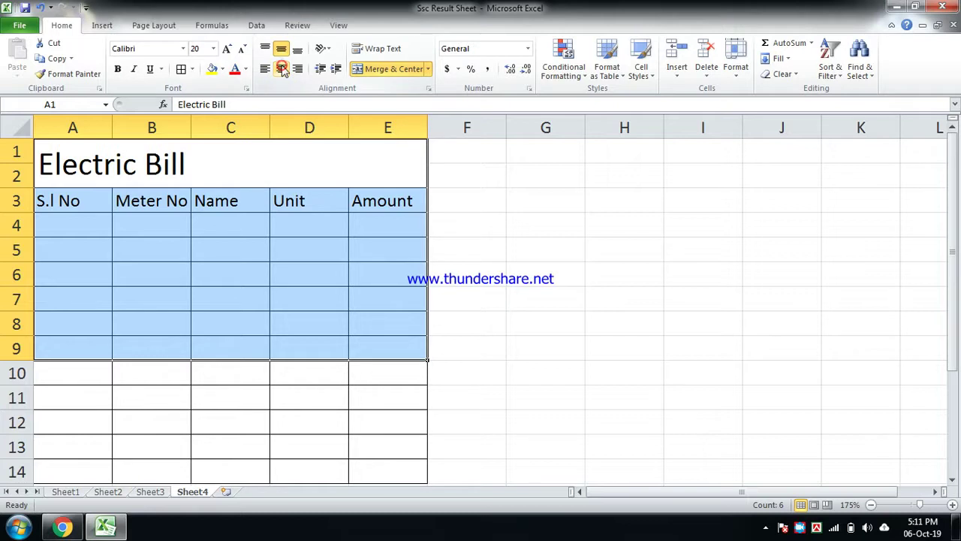
left_click(282, 68)
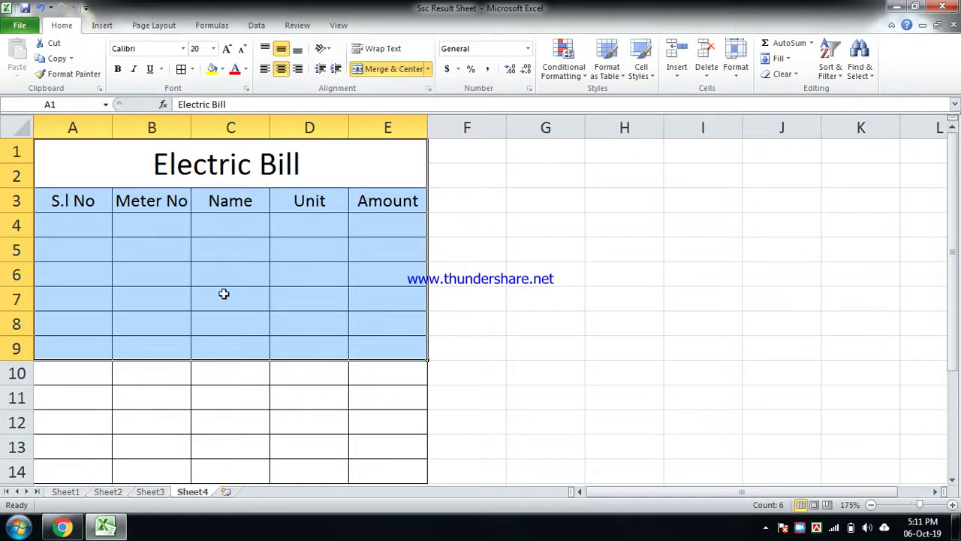
left_click(224, 294)
Enter serial number 1 in A4 and drag it down column A
left_click(84, 227)
type("1")
left_click(128, 269)
left_click(76, 224)
left_click_drag(112, 235, 102, 331)
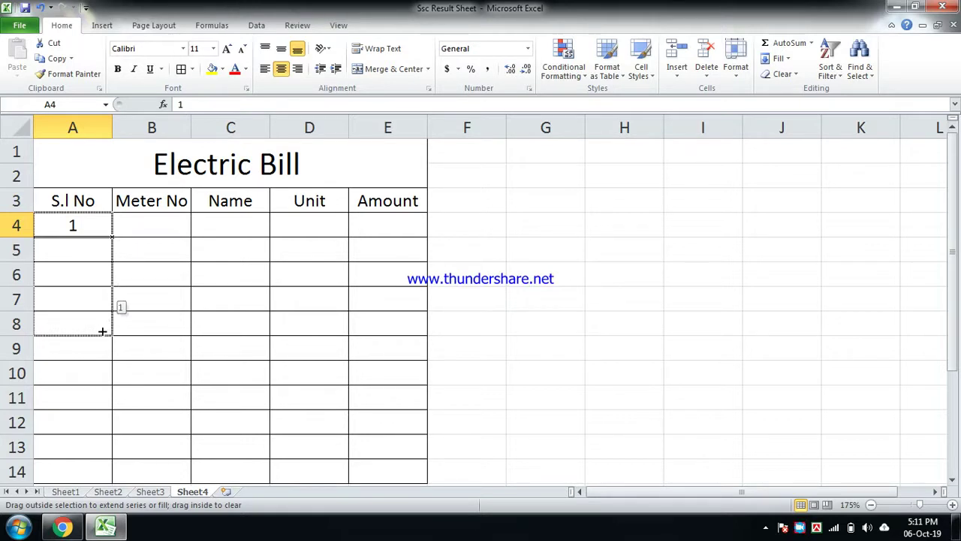
Fill A4:A8 as a series so the serial numbers run 1 through 5
mouse_move(104, 332)
left_mouse_down()
mouse_move(110, 349)
mouse_move(109, 334)
left_mouse_up()
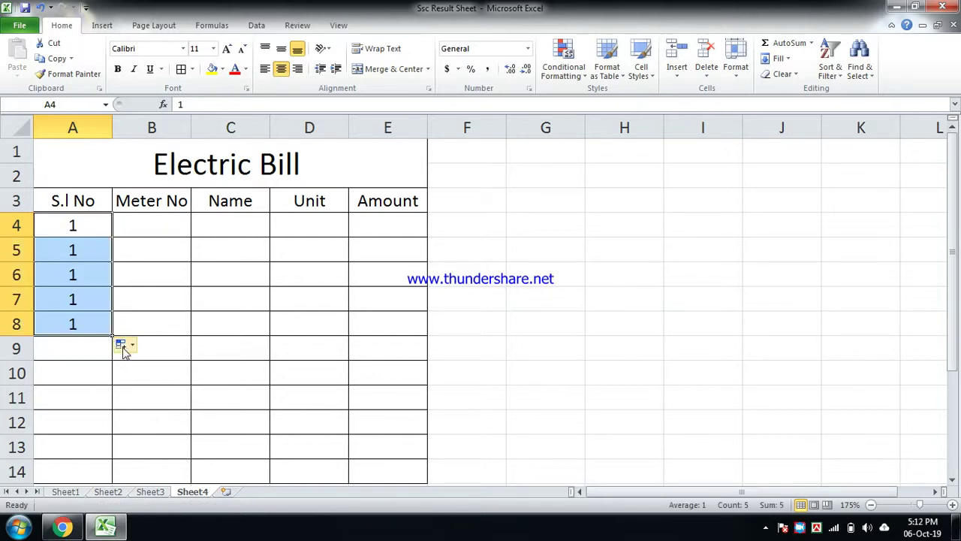
left_click(124, 345)
left_click(155, 378)
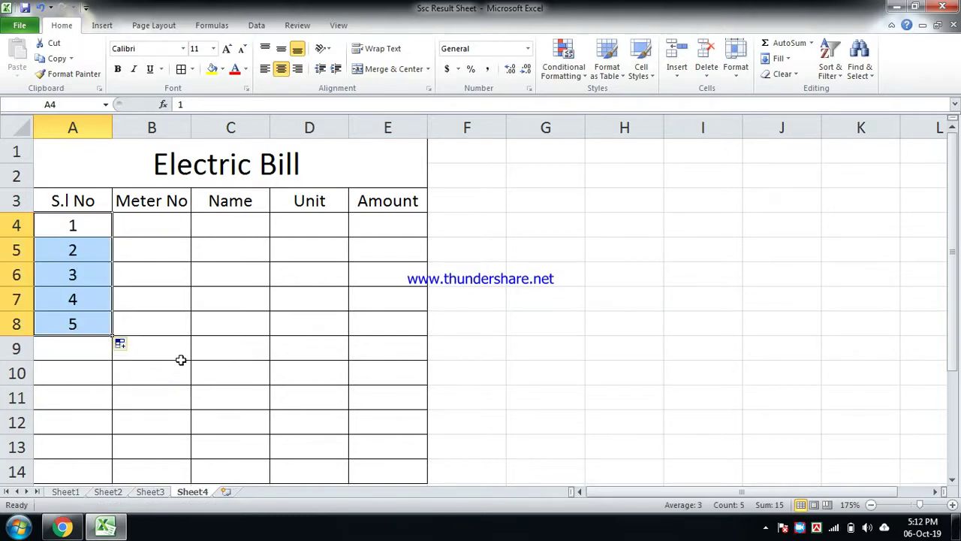
left_click(181, 357)
left_click(144, 225)
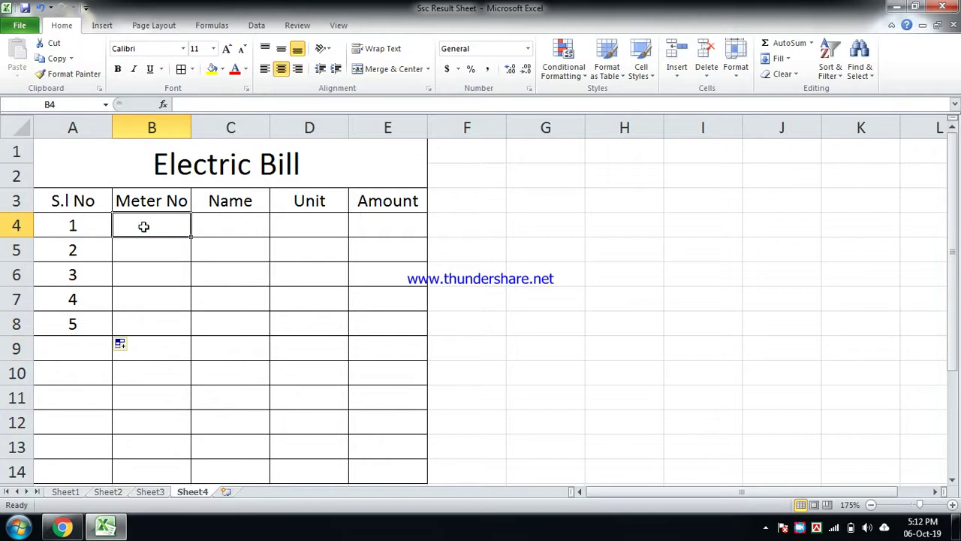
Fill Meter No B4:B8 with the series 123245 to 123249
type("123245")
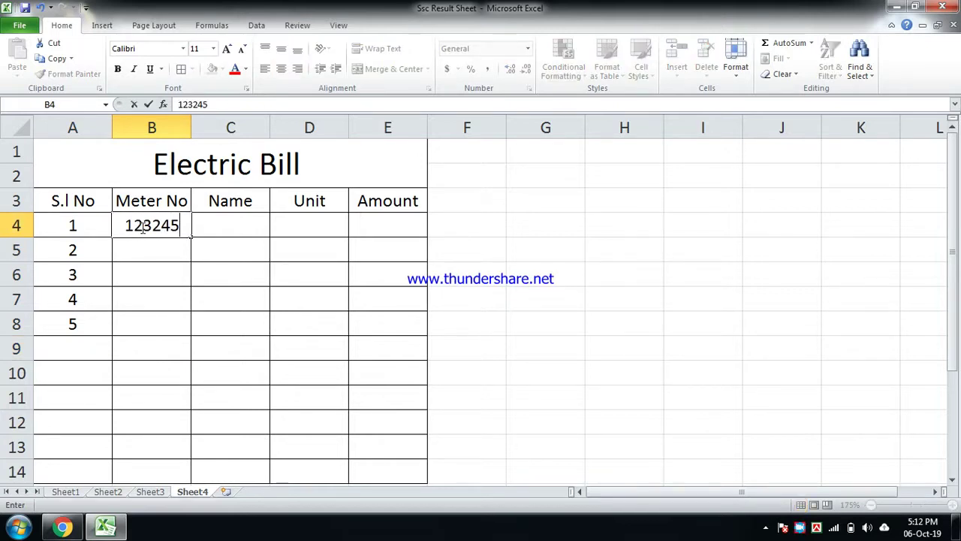
left_click(207, 267)
left_click(180, 229)
left_click_drag(191, 236, 189, 327)
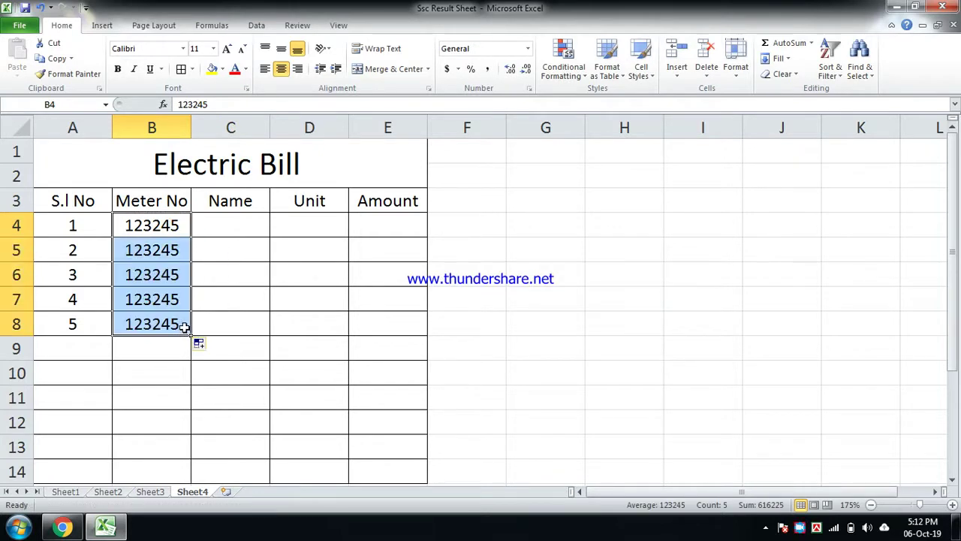
left_click(201, 346)
left_click(234, 377)
left_click(303, 321)
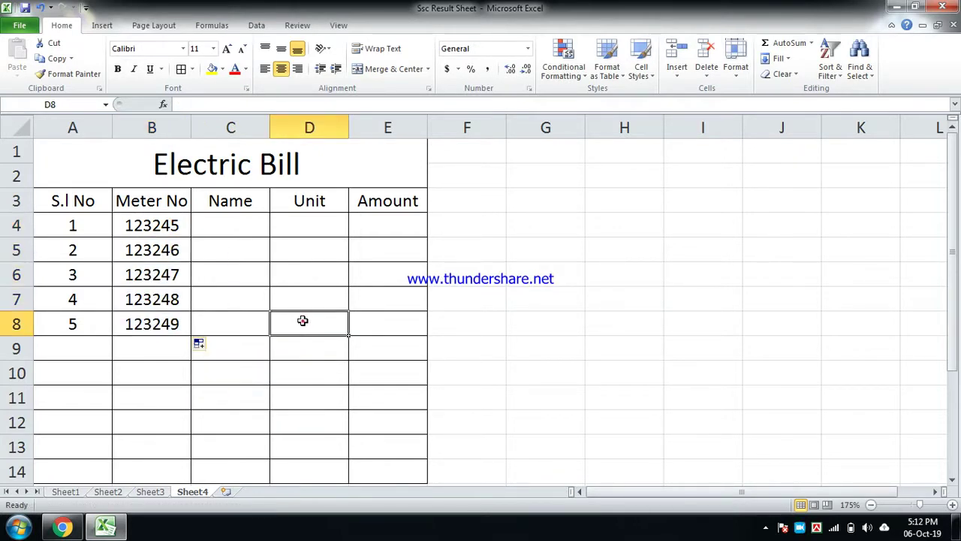
Enter two customer names in C4:C5 and repeat them down to C8
left_click(245, 226)
type("amena")
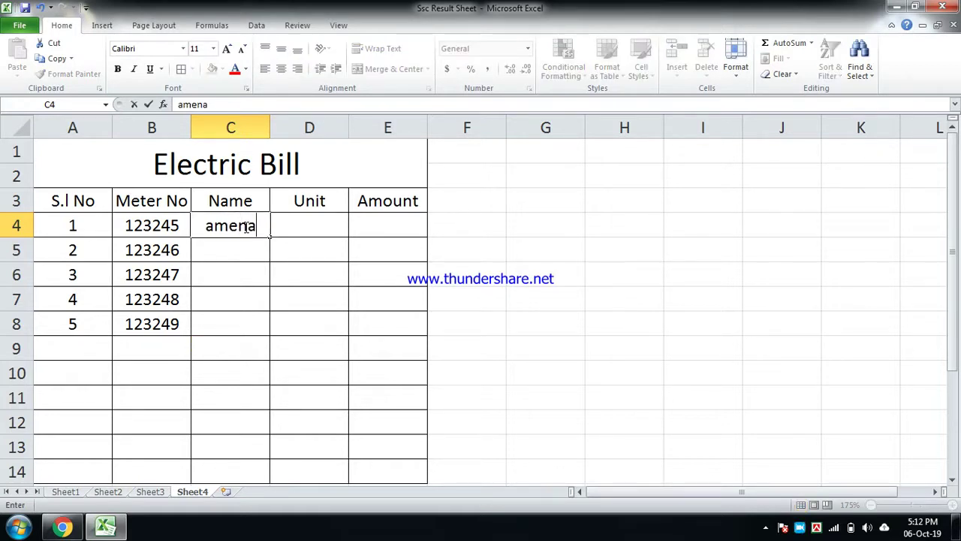
key("Return")
type("kalam")
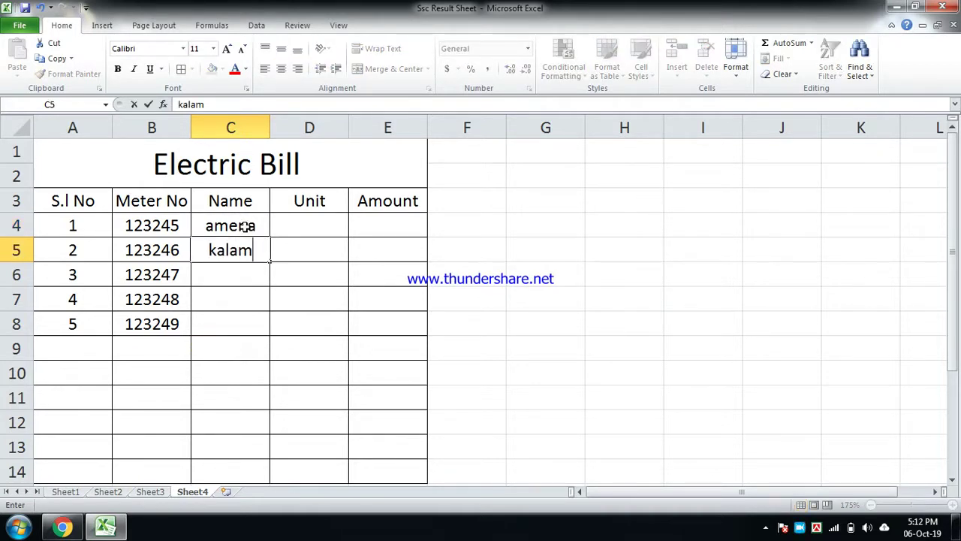
left_click(339, 291)
left_click_drag(251, 224, 277, 330)
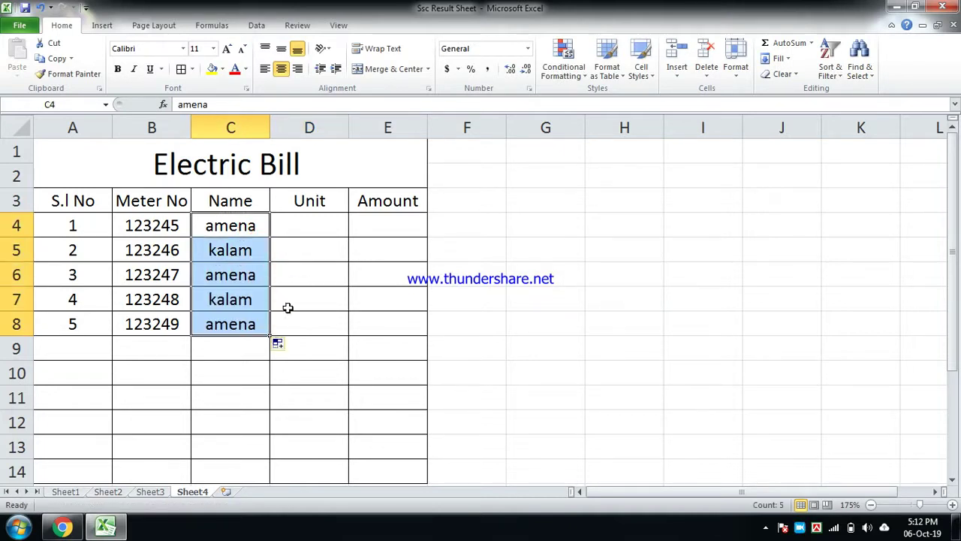
left_click(300, 274)
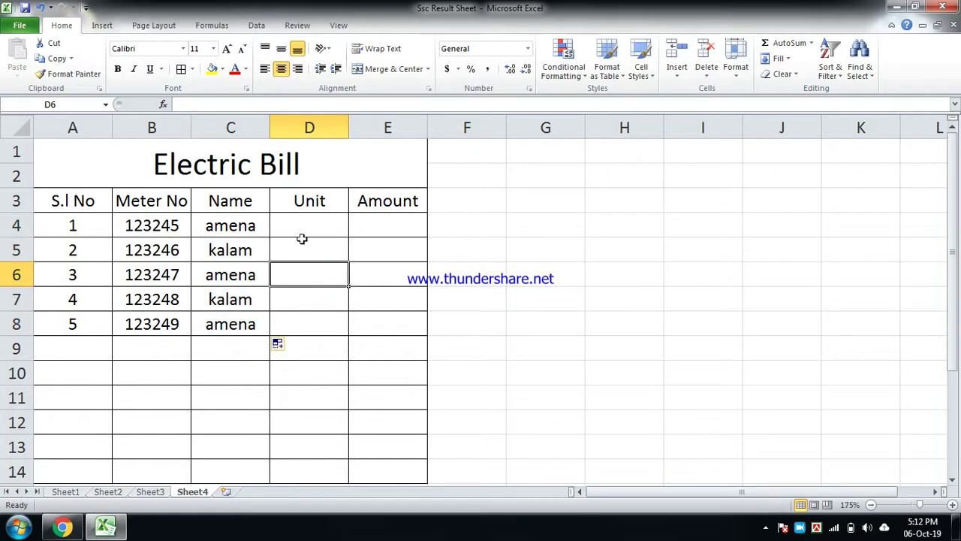
left_click(322, 220)
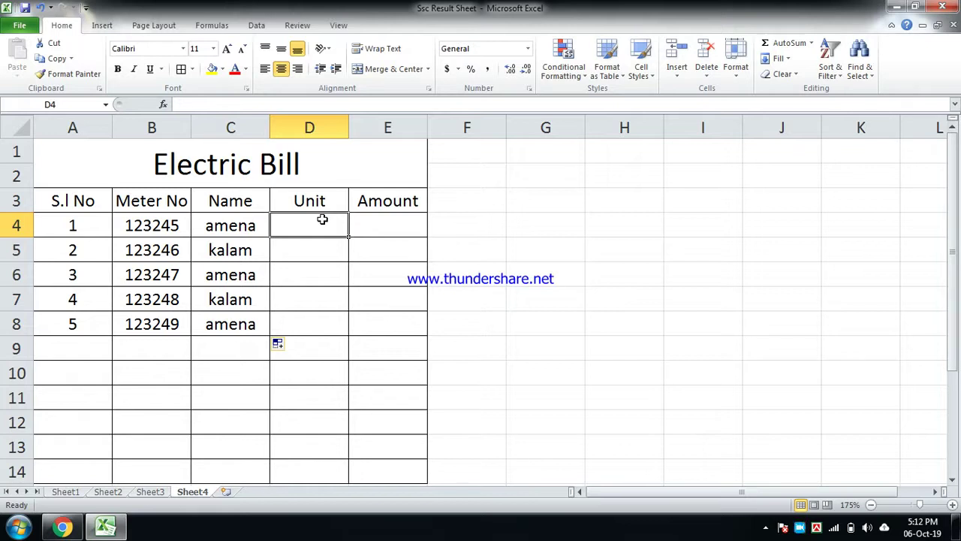
Enter unit readings 50, 199, 201 and 80 in D4:D7
type("5")
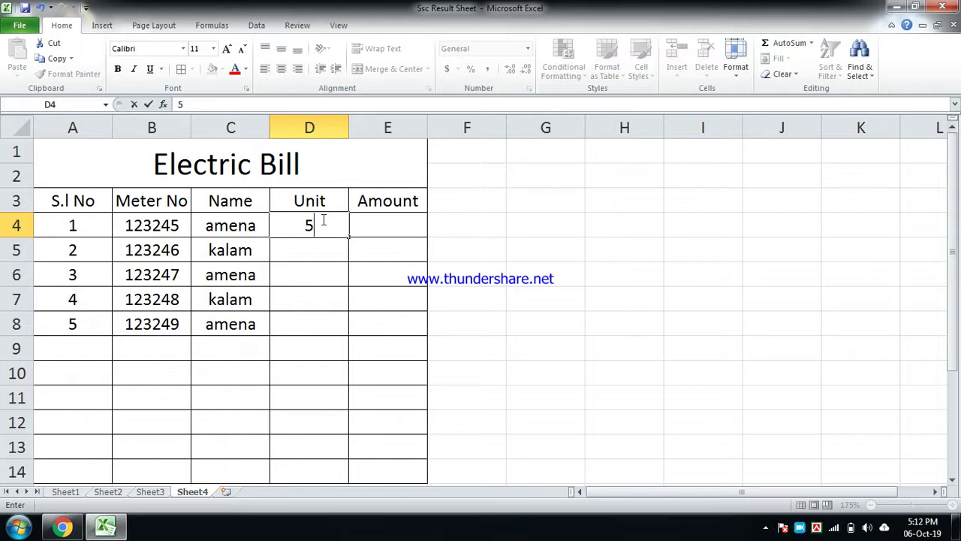
type("0")
left_click(309, 242)
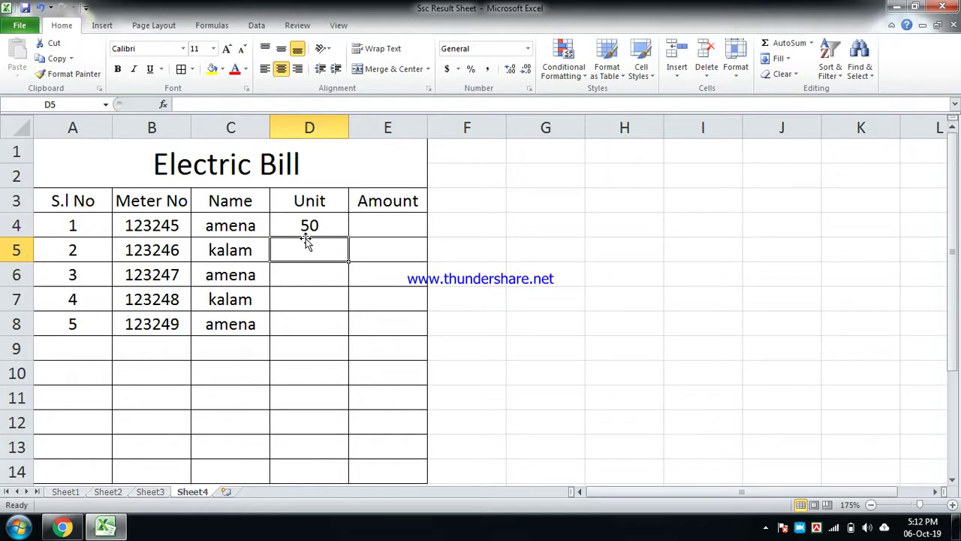
type("199")
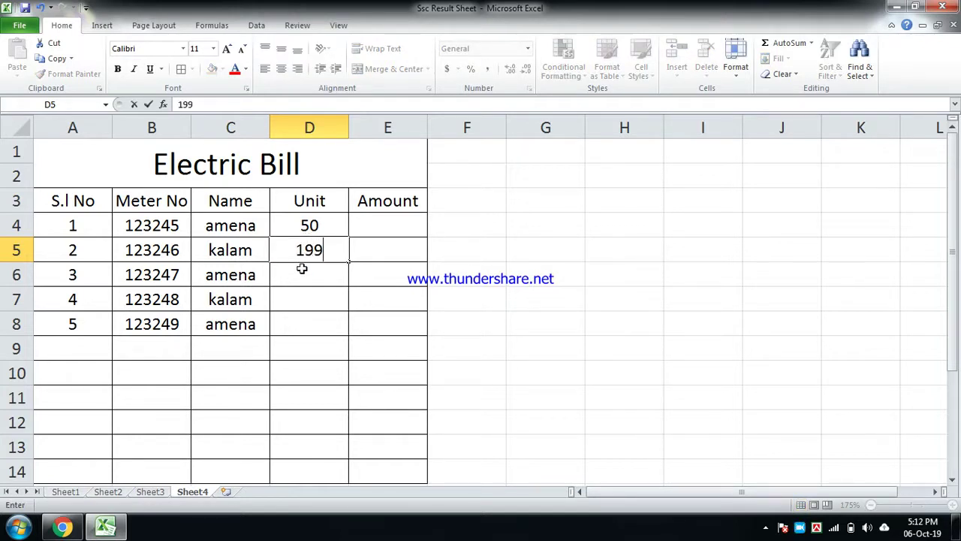
left_click(306, 274)
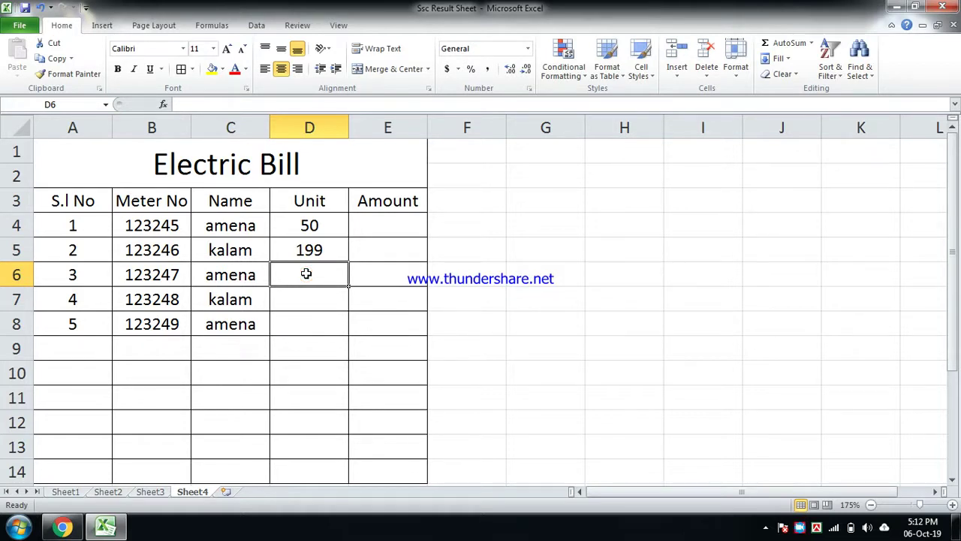
type("20")
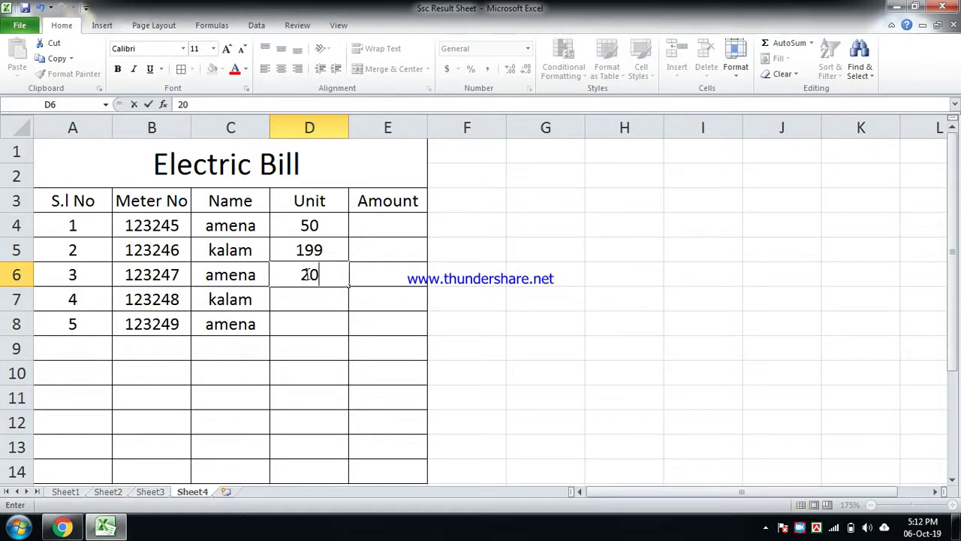
type("1")
left_click(309, 299)
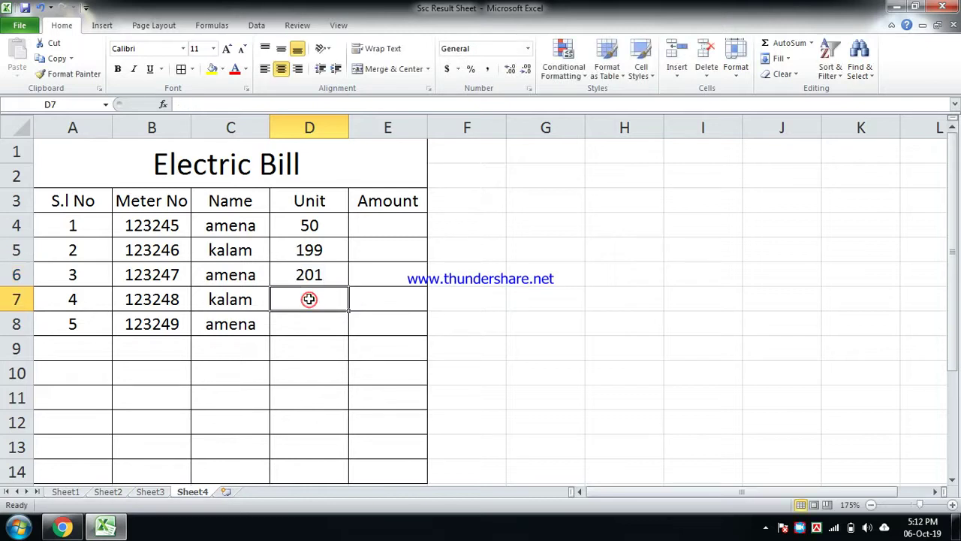
type("80")
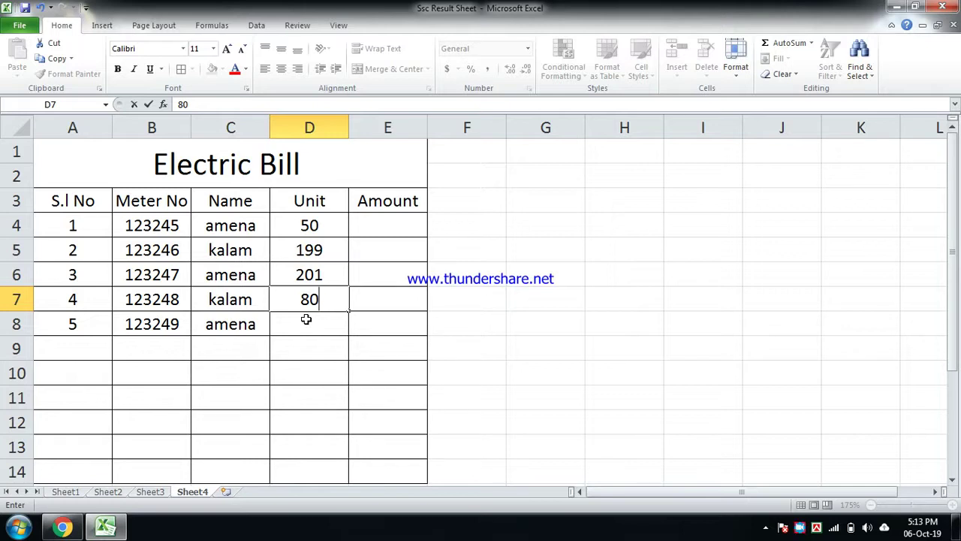
key("Return")
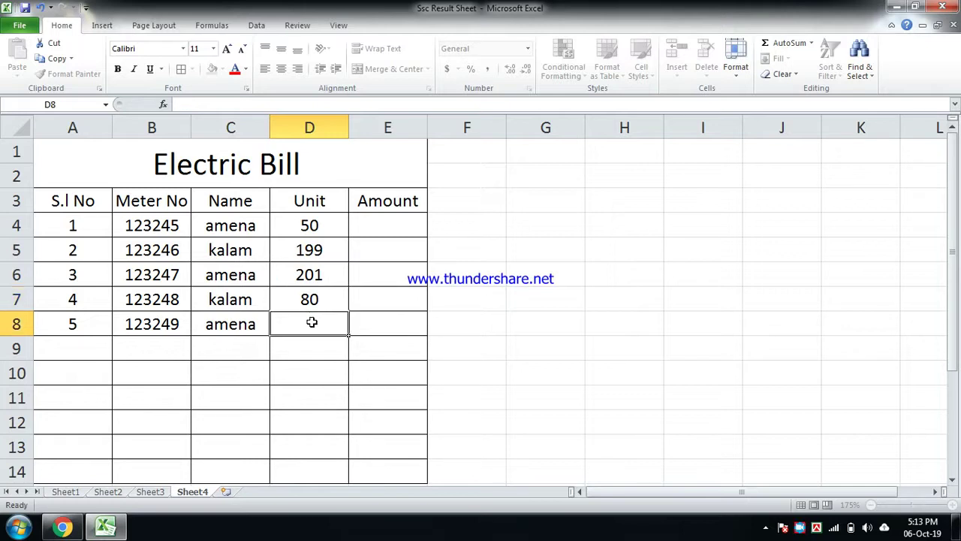
left_click(317, 322)
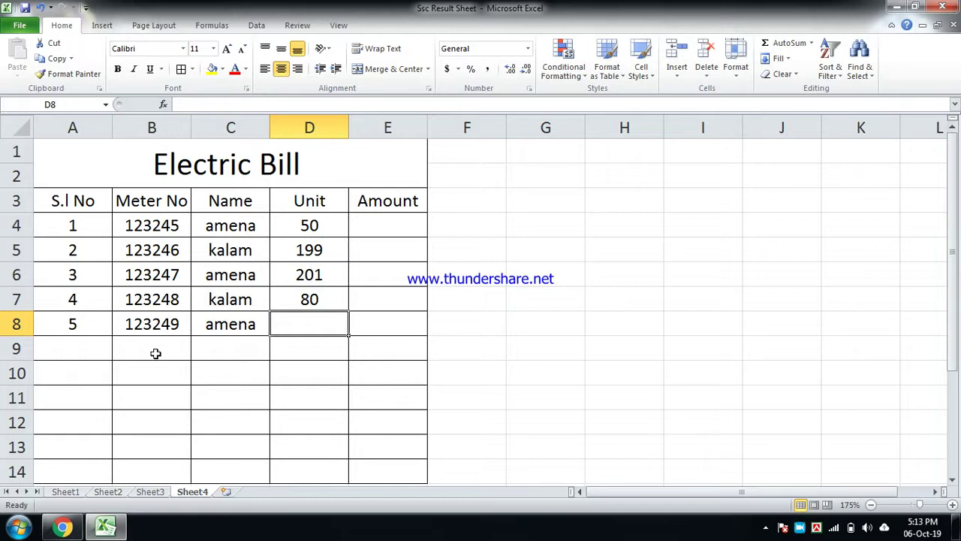
Set the unit readings in D4:D8 to 520, 120, 147, 985 and 444
left_click(304, 224)
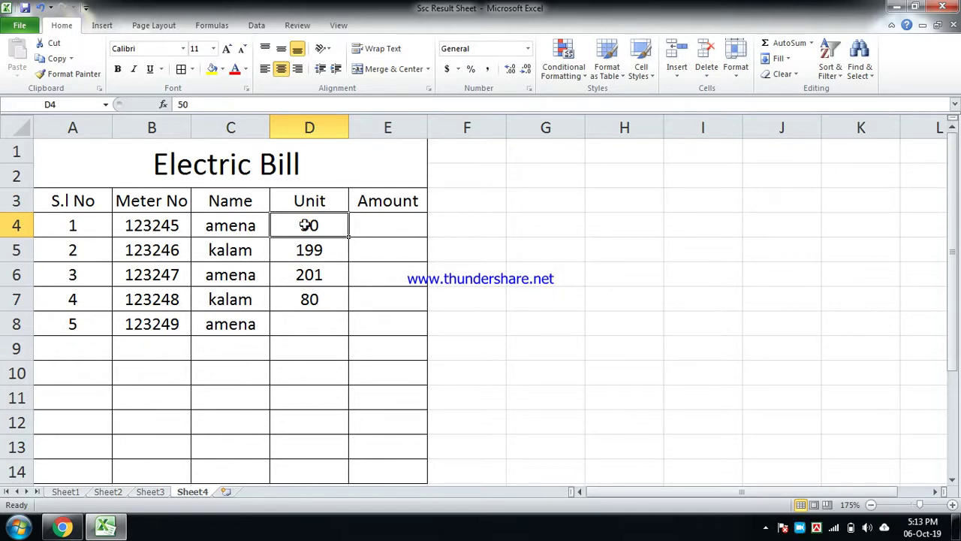
type("520")
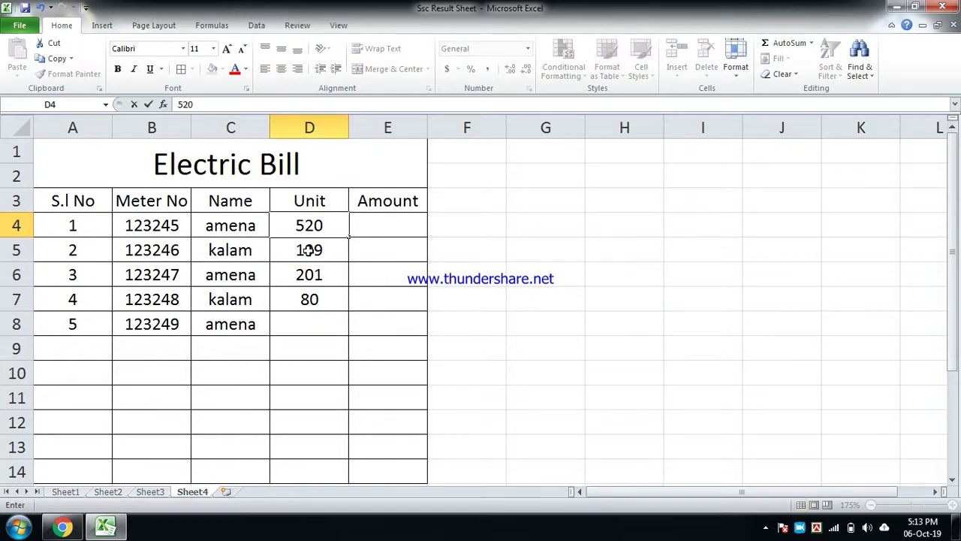
left_click(308, 250)
type("12")
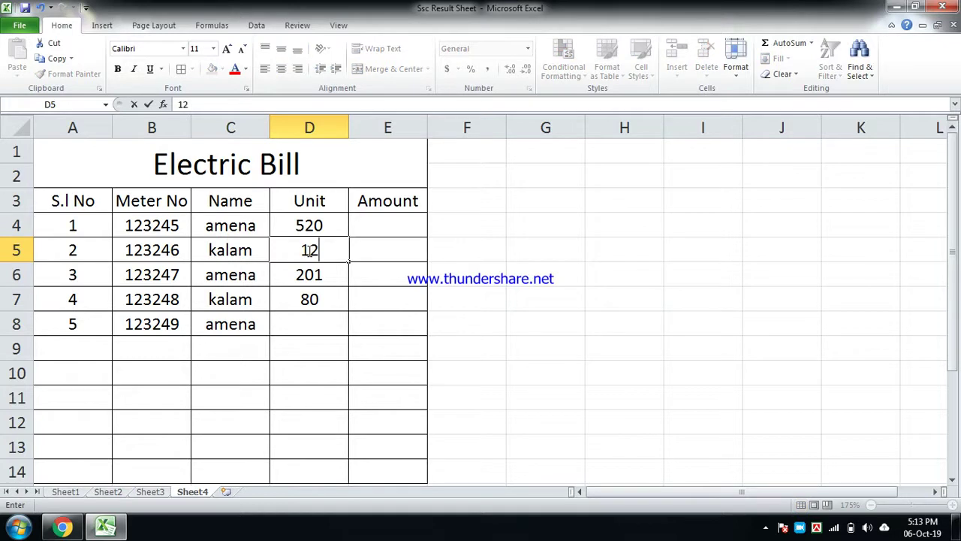
type("0")
left_click(307, 278)
type("1")
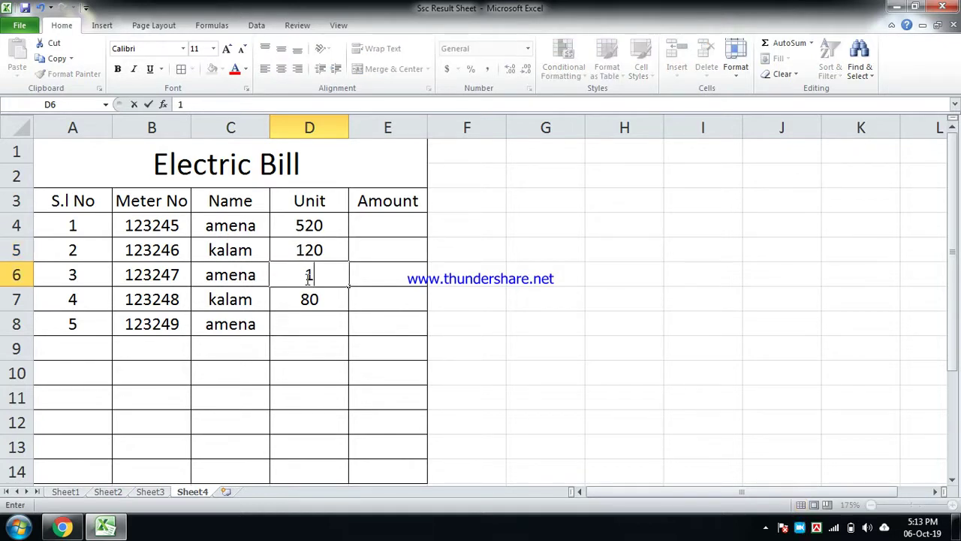
type("47")
left_click(302, 300)
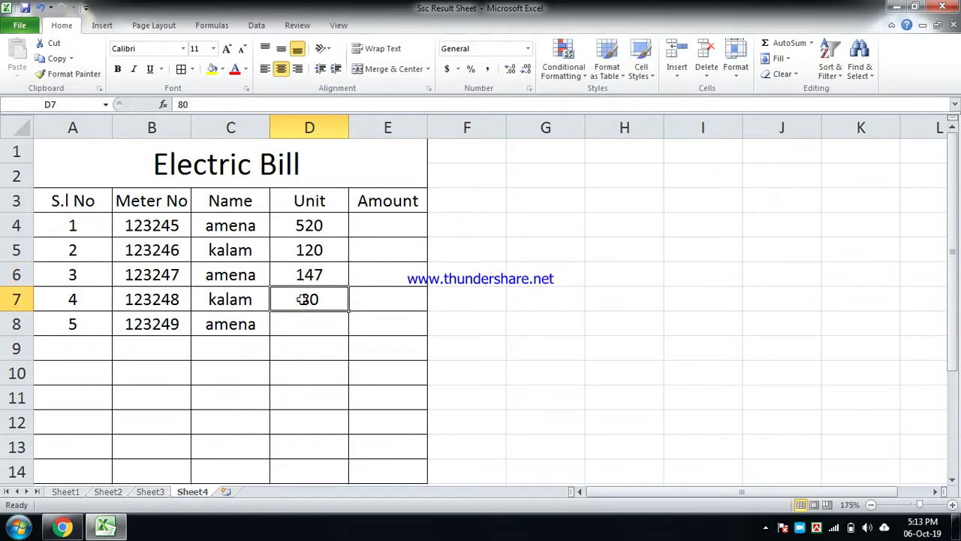
type("985")
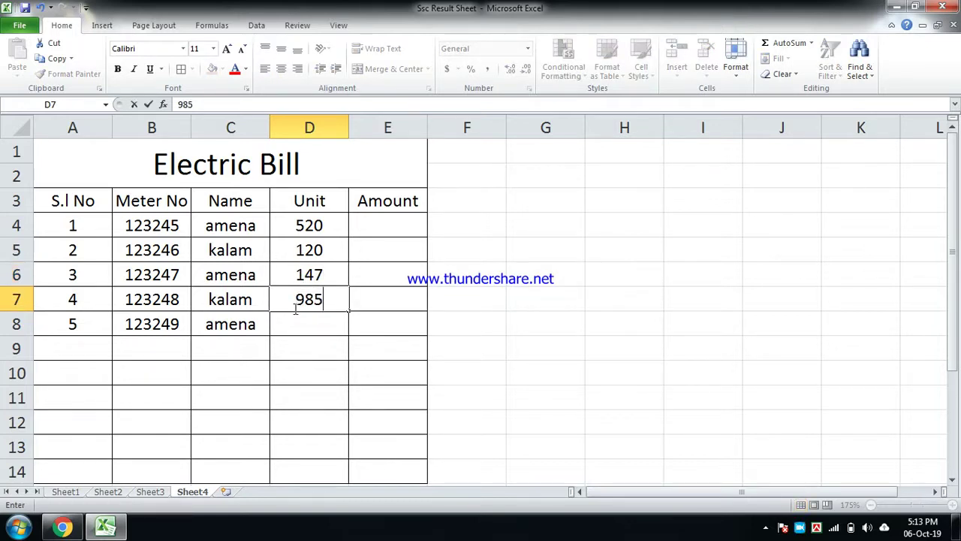
left_click(303, 319)
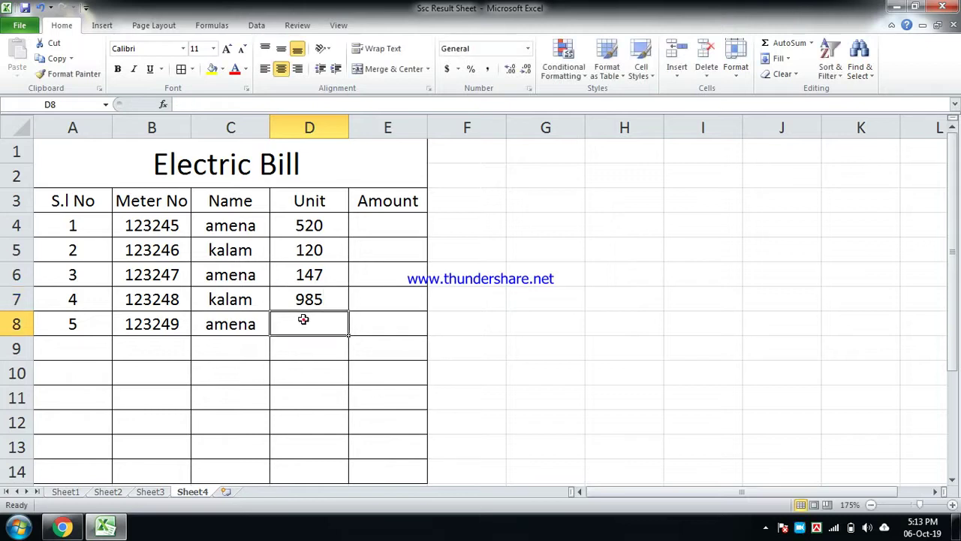
type("444")
left_click(322, 354)
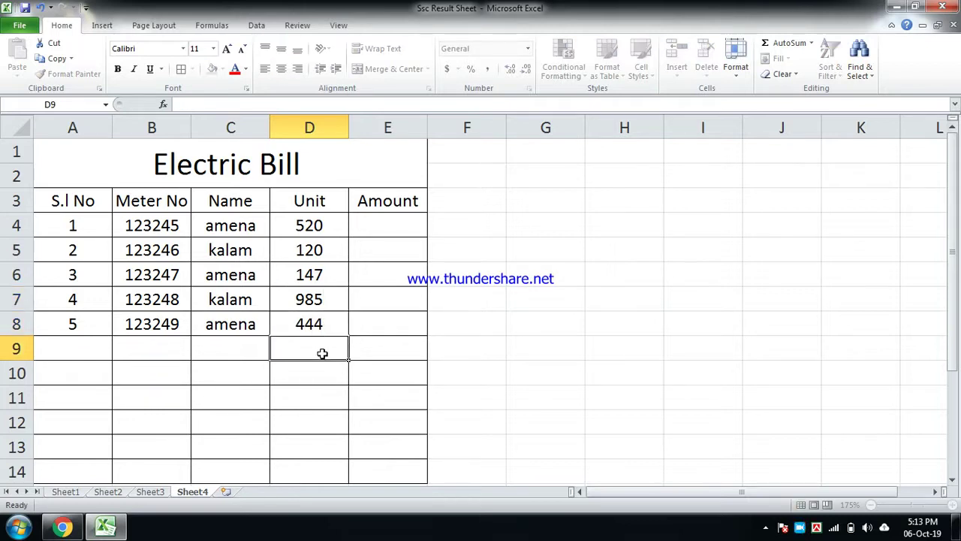
left_click(395, 220)
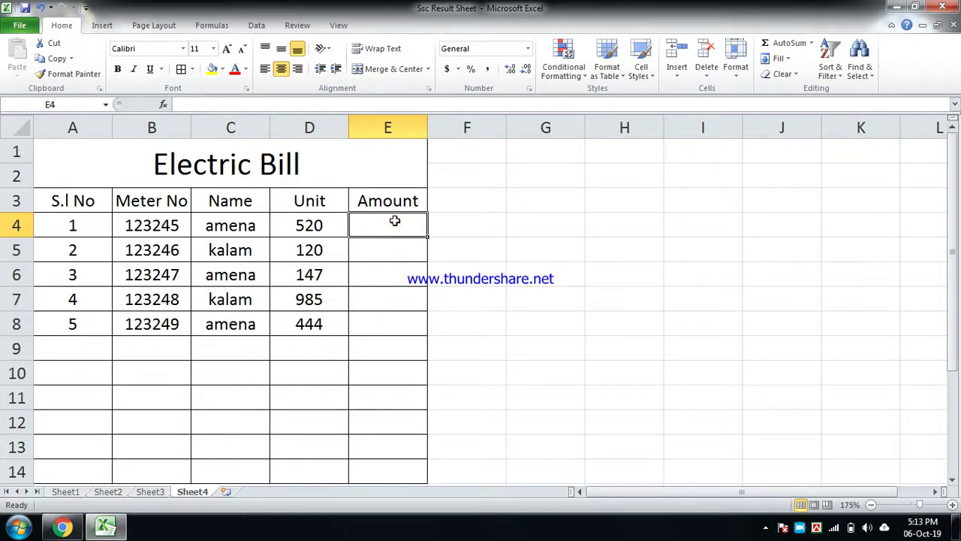
Begin the E4 formula as =IF(D4<=200 using the IF autocomplete entry
type("=")
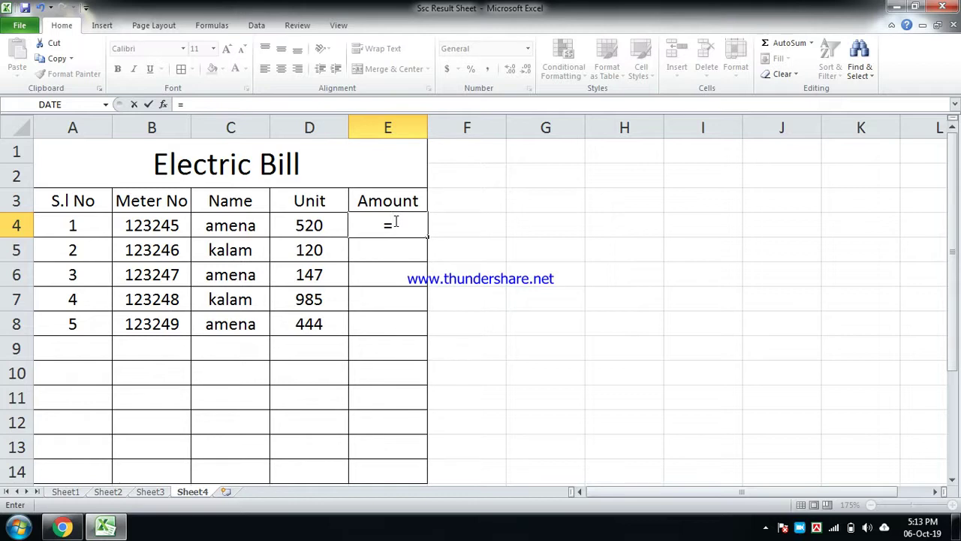
type("If")
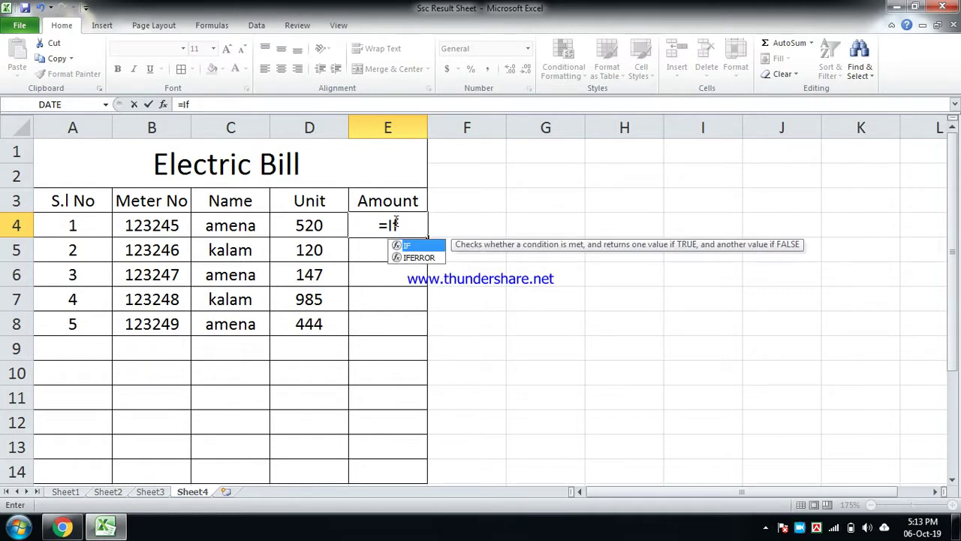
double_click(411, 248)
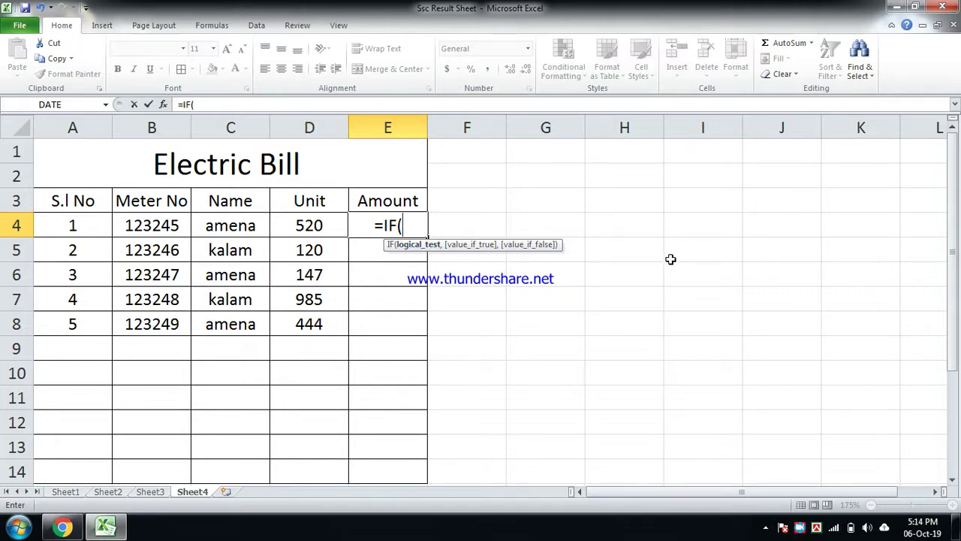
type("D")
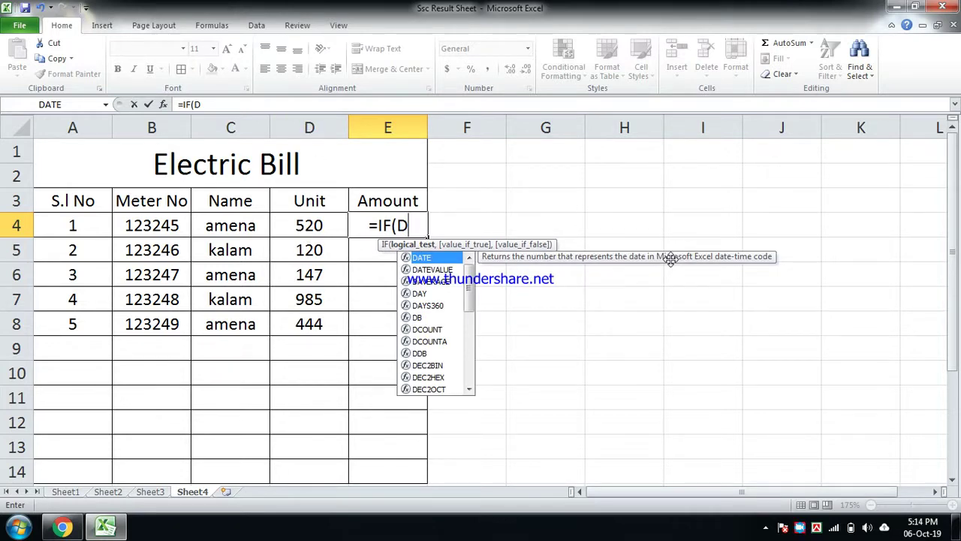
type("4")
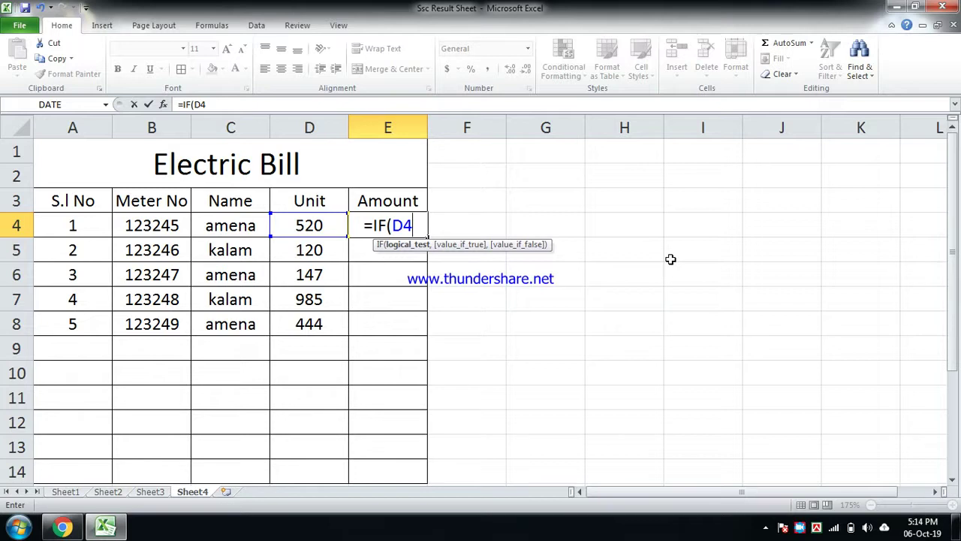
type("<")
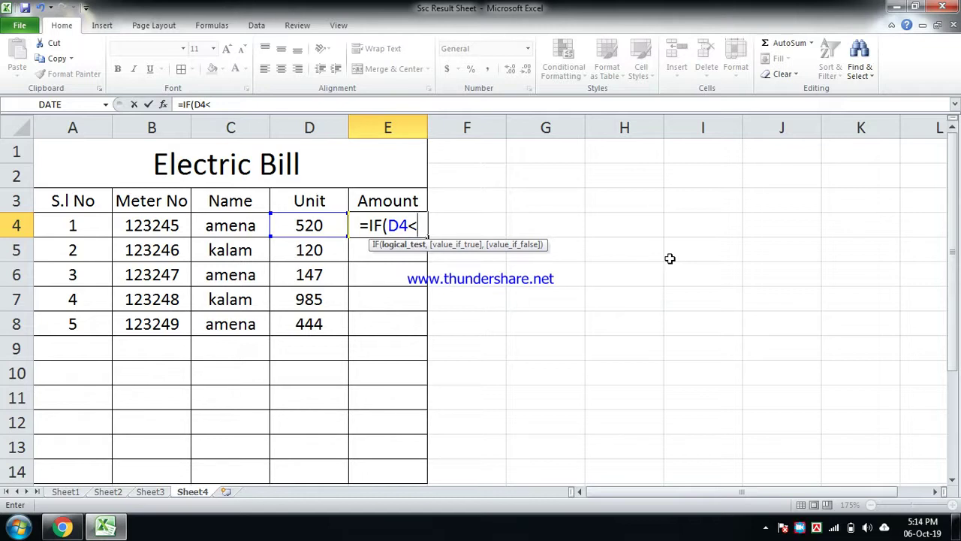
type("=")
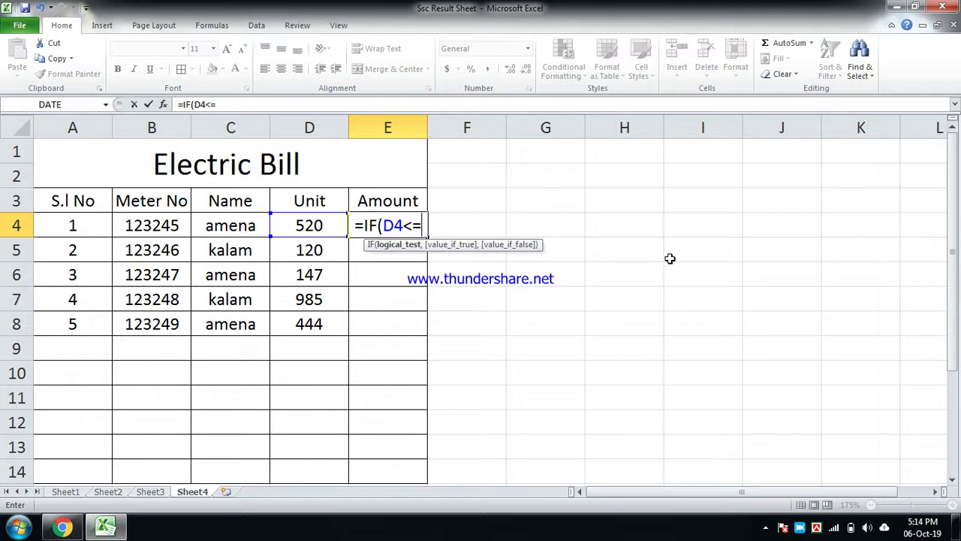
type("200")
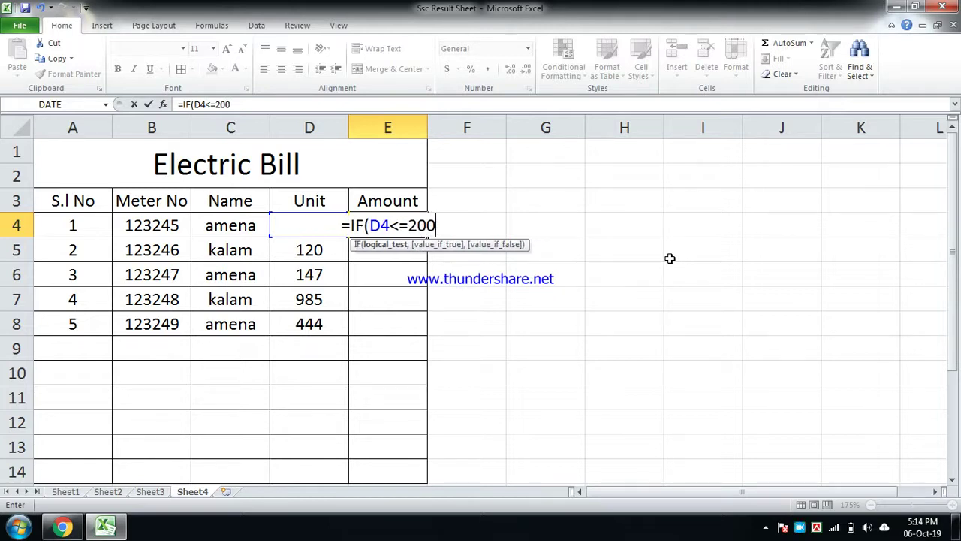
left_click(252, 99)
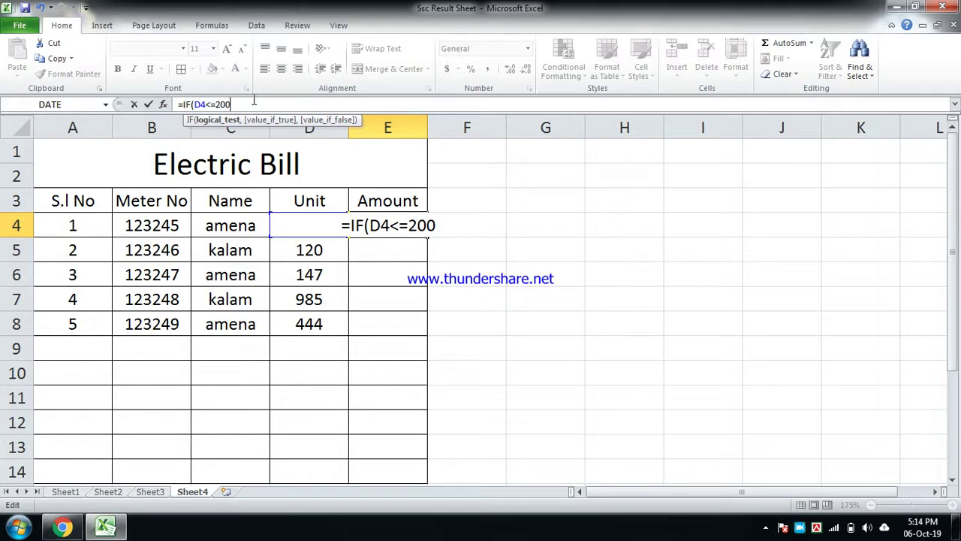
Extend E4's formula with D4*1.75 up to 200 units, D4*2.50 up to 400, then a third IF
type(",")
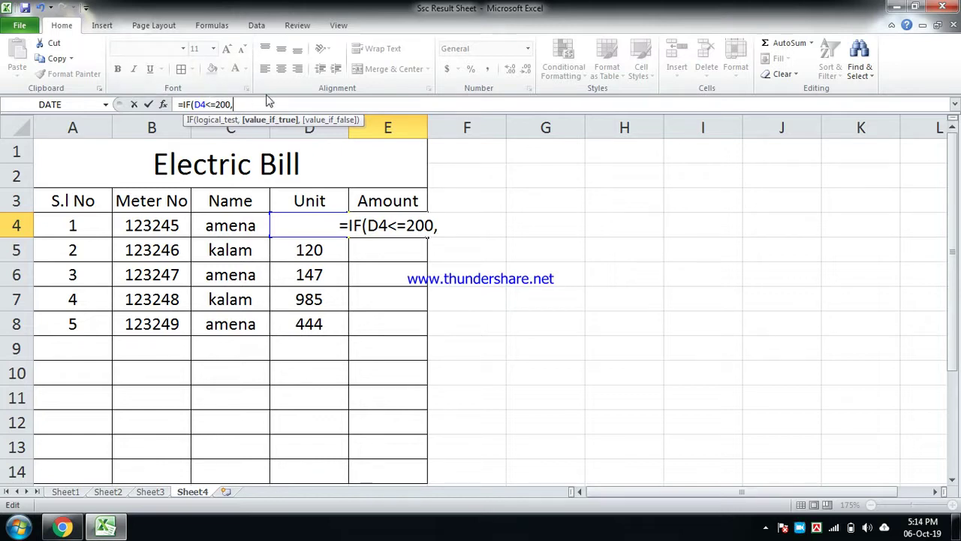
type("D4")
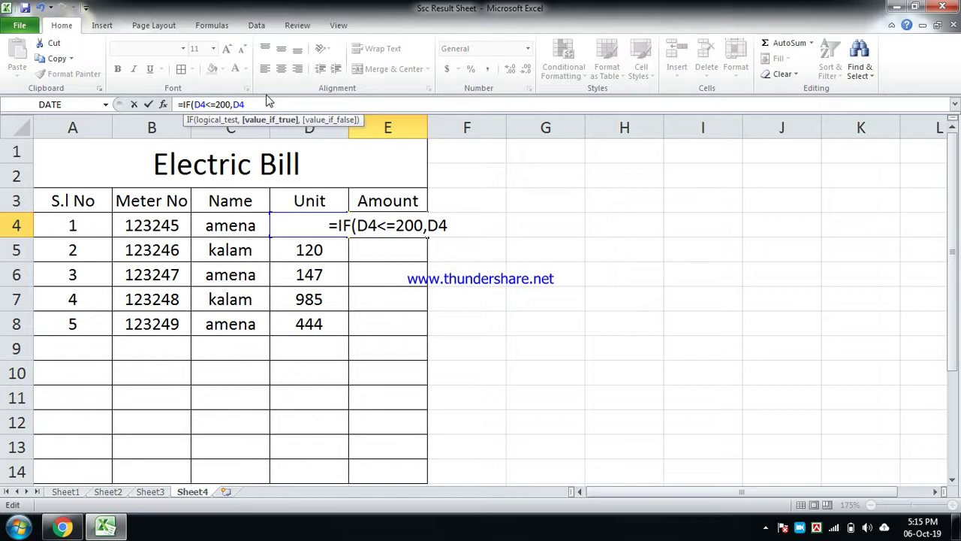
type("*")
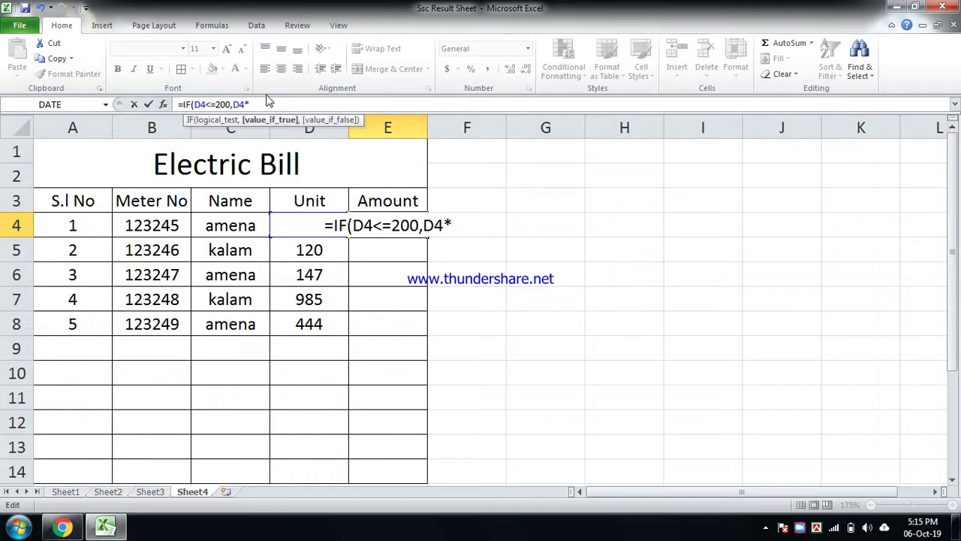
type("1.")
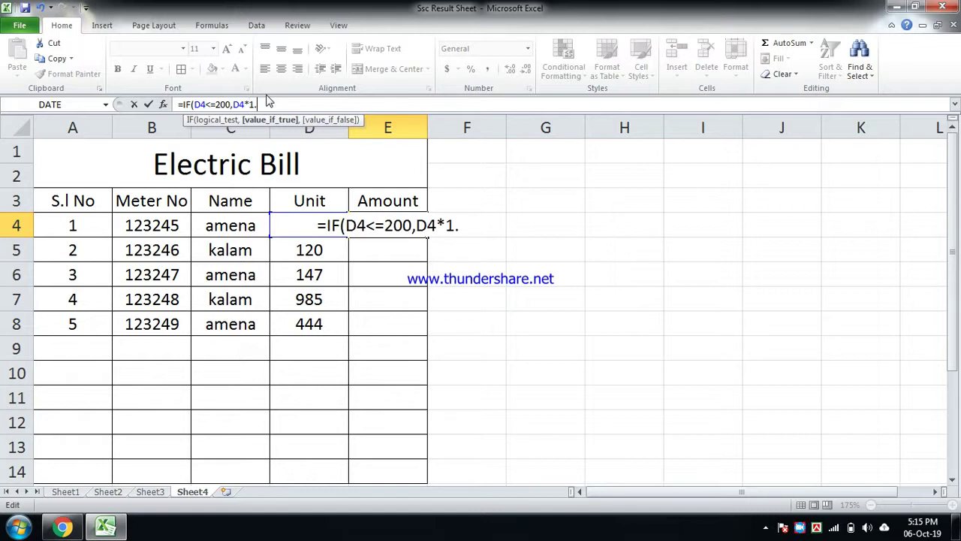
type("75")
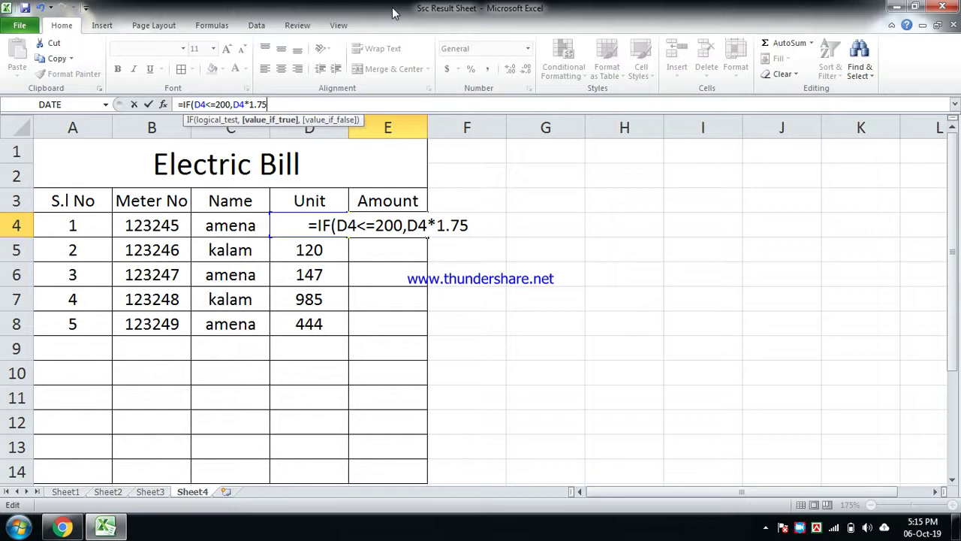
type(",IF")
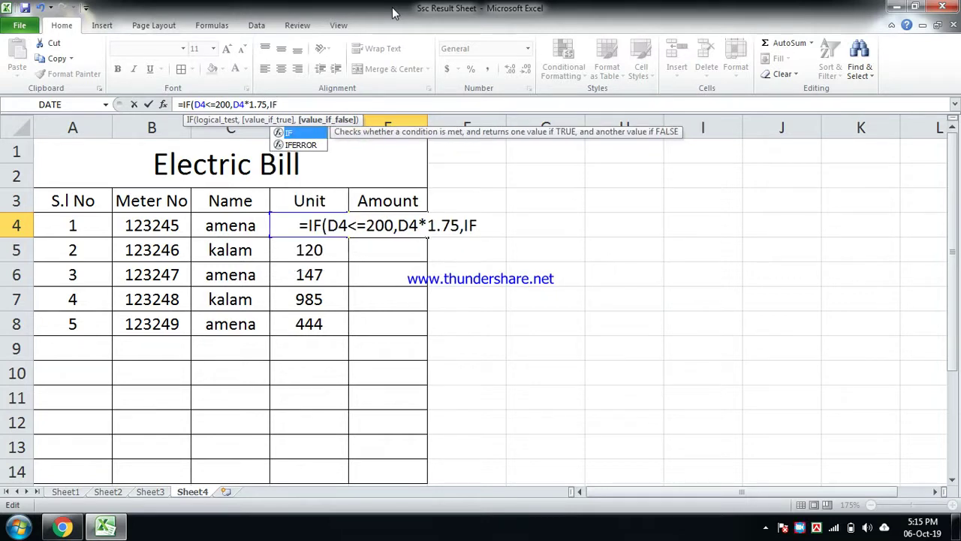
type("(")
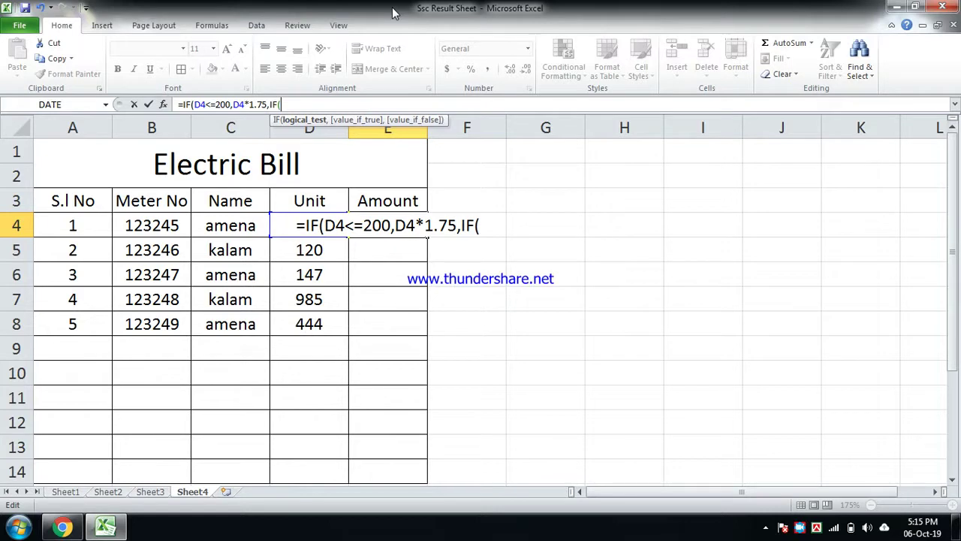
type("d")
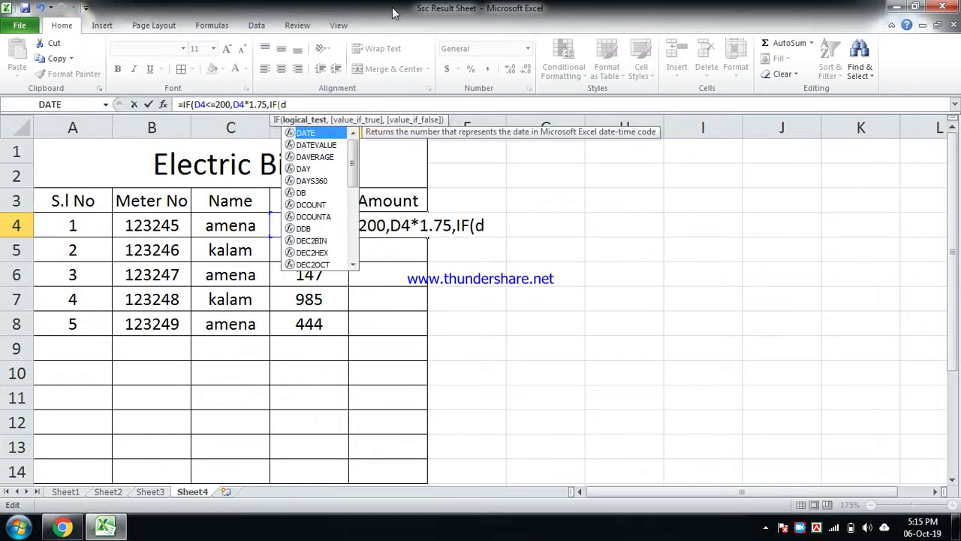
key("BackSpace")
type("D")
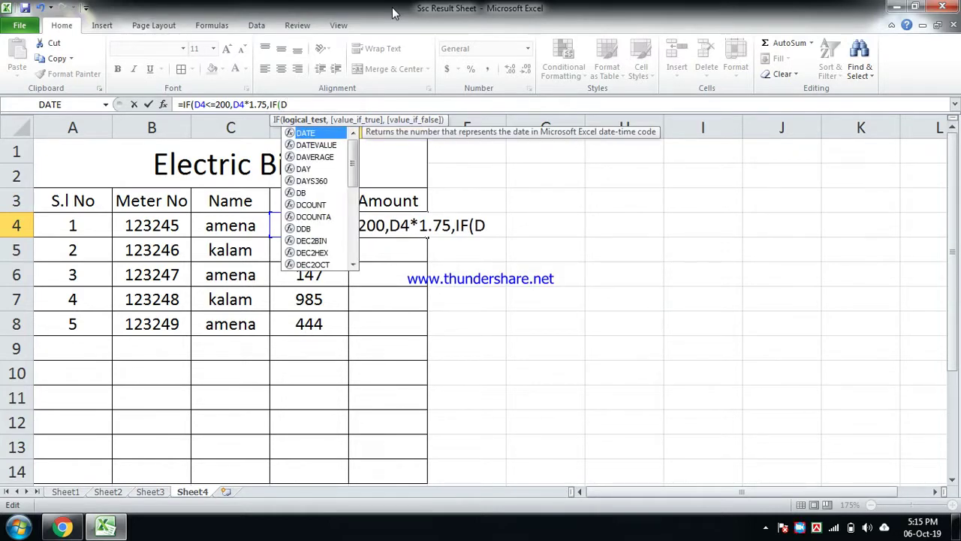
type("4")
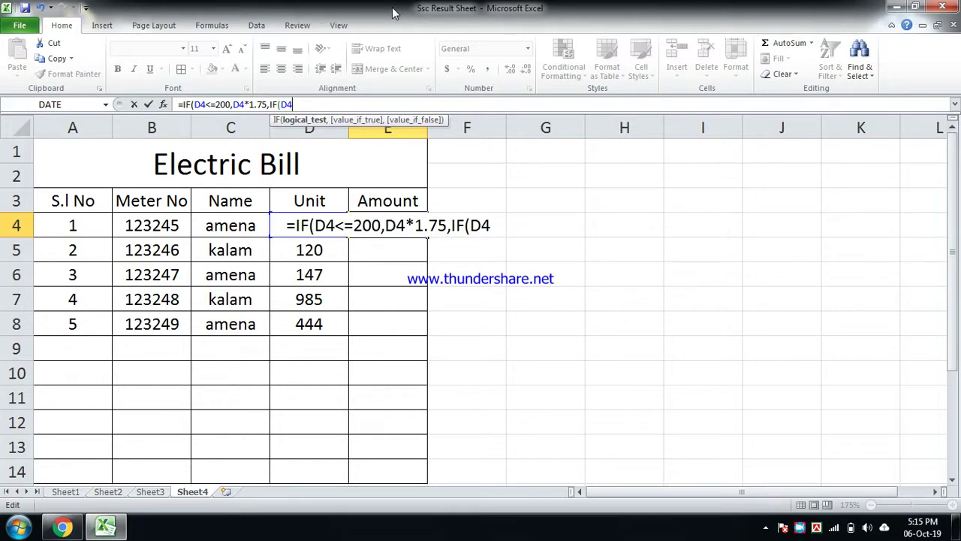
type("<=")
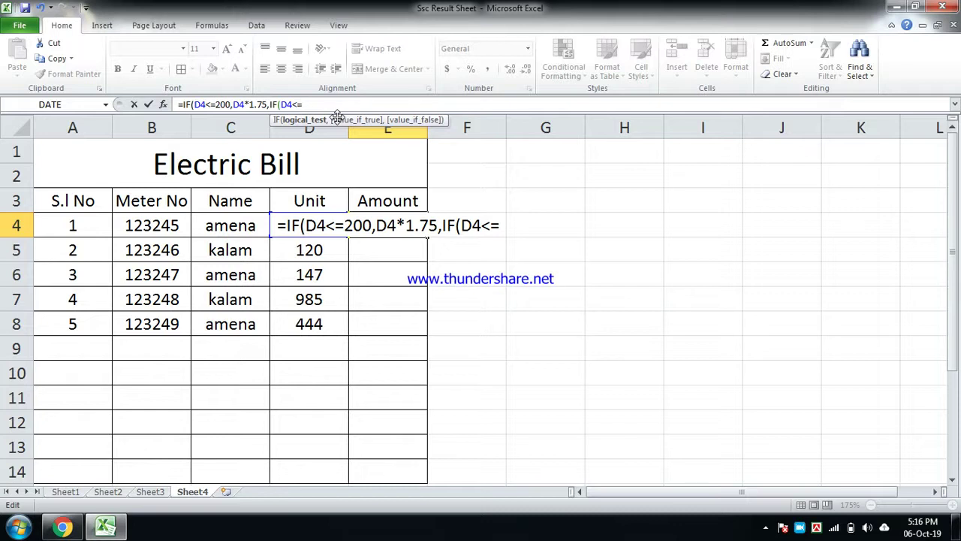
type("400")
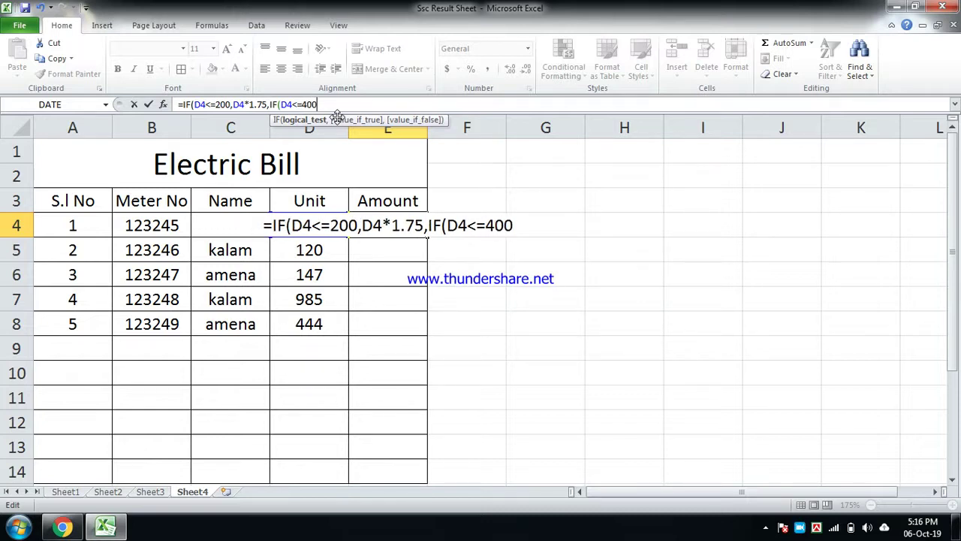
type(",")
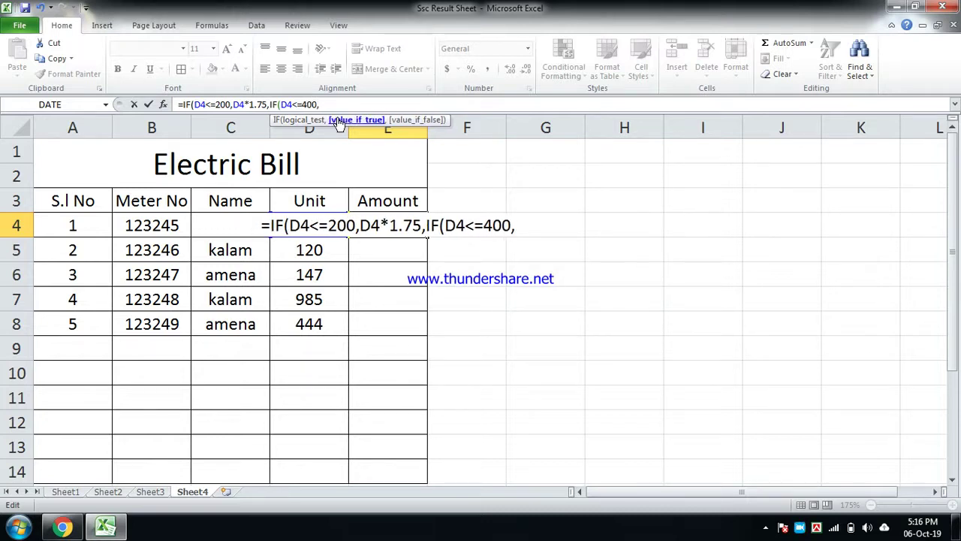
type("D4")
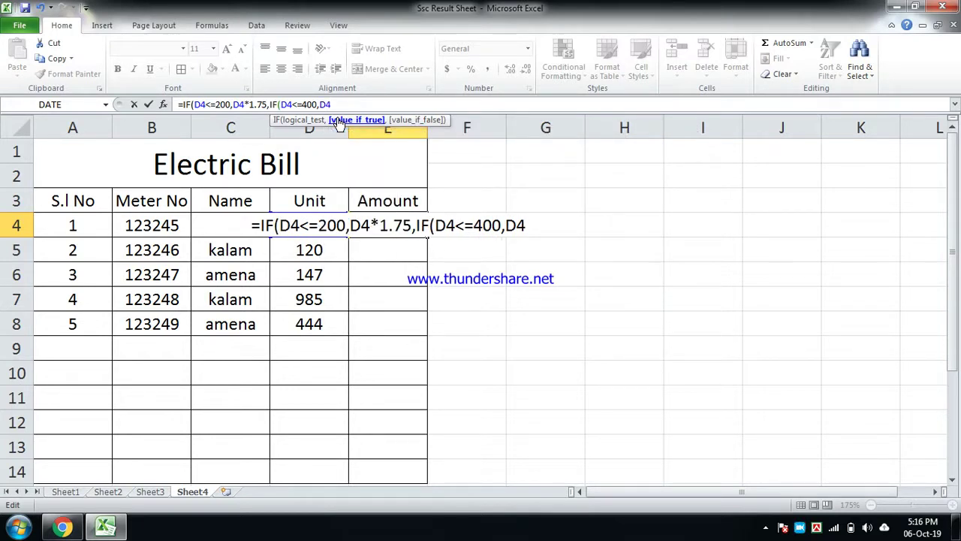
type("8")
key("BackSpace")
type("*")
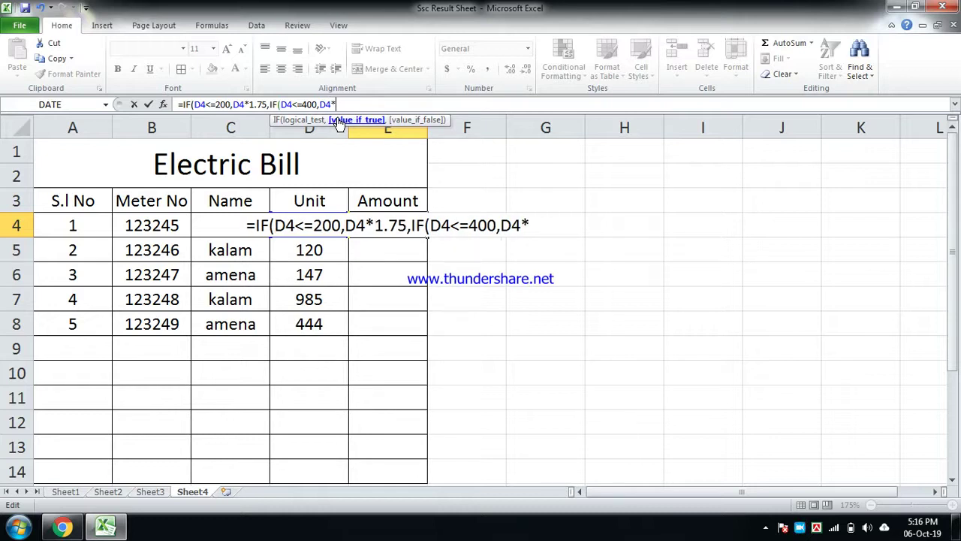
type("2.5")
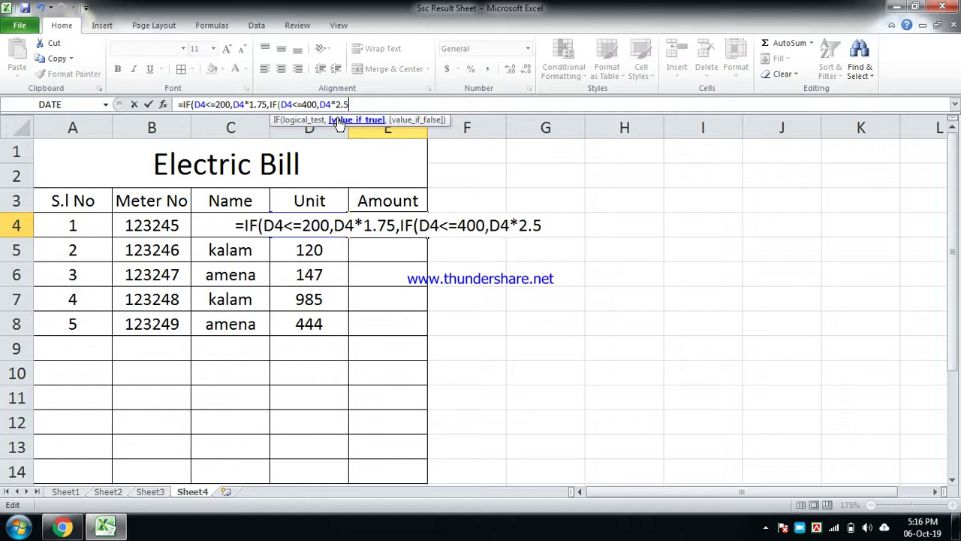
type("0")
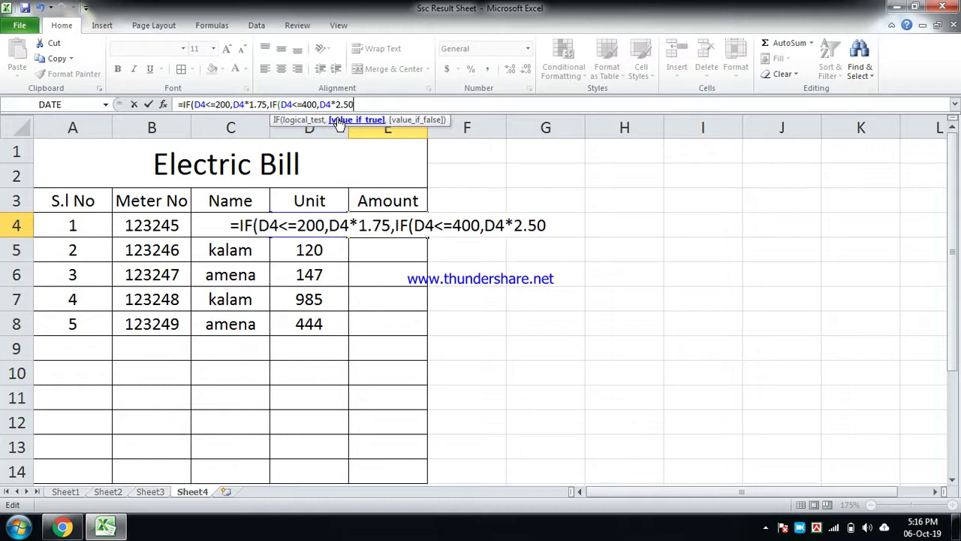
type(",")
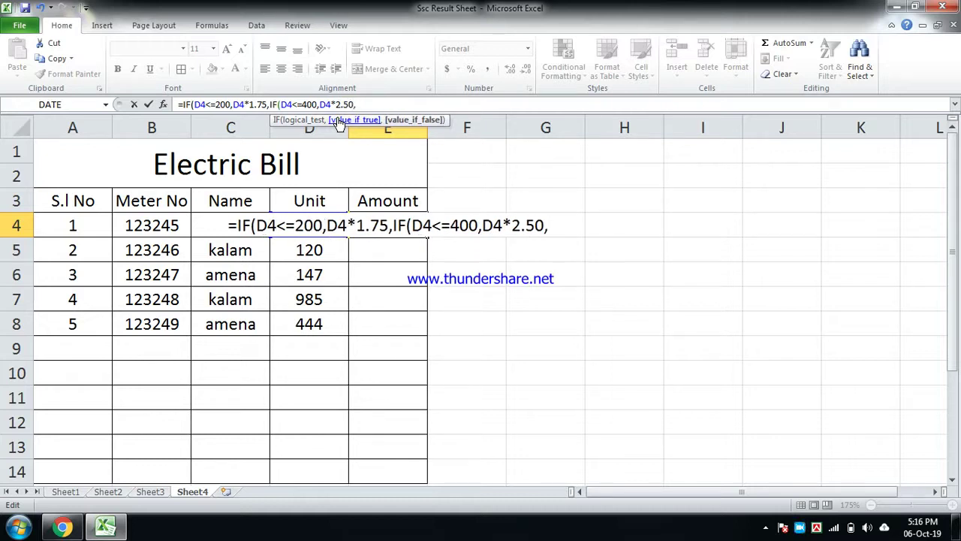
type("IF")
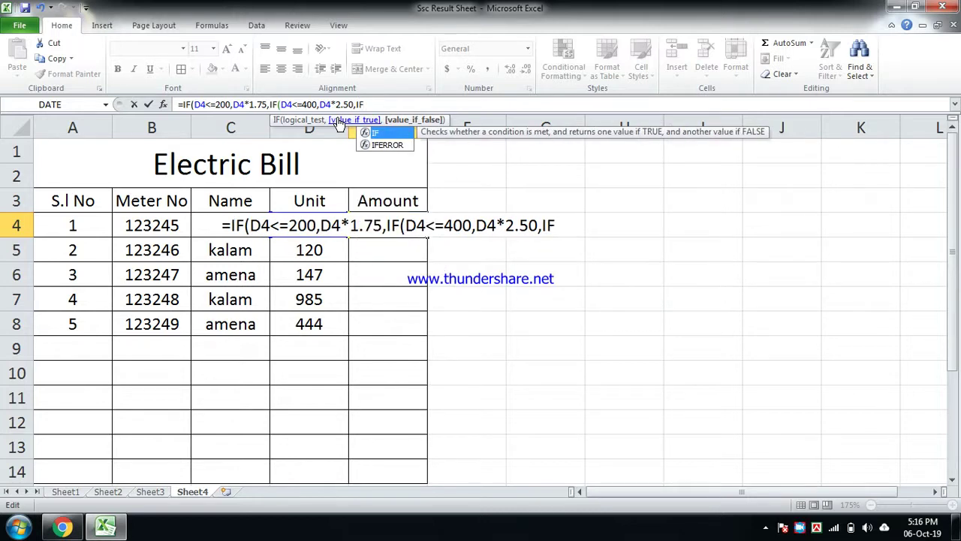
type("(D")
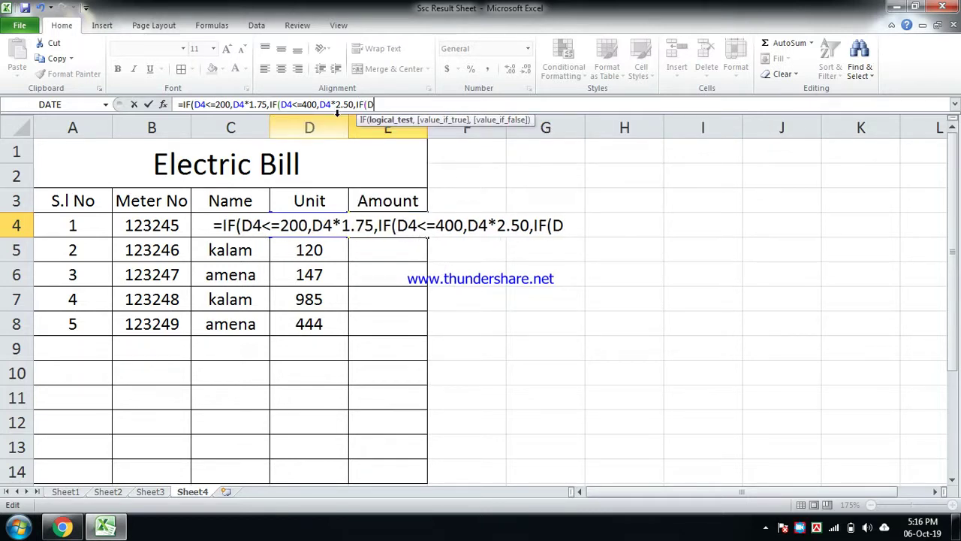
type("$")
Add the third tier condition D4<=500 followed by D4 to E4's nested IF formula
key("BackSpace")
type("4")
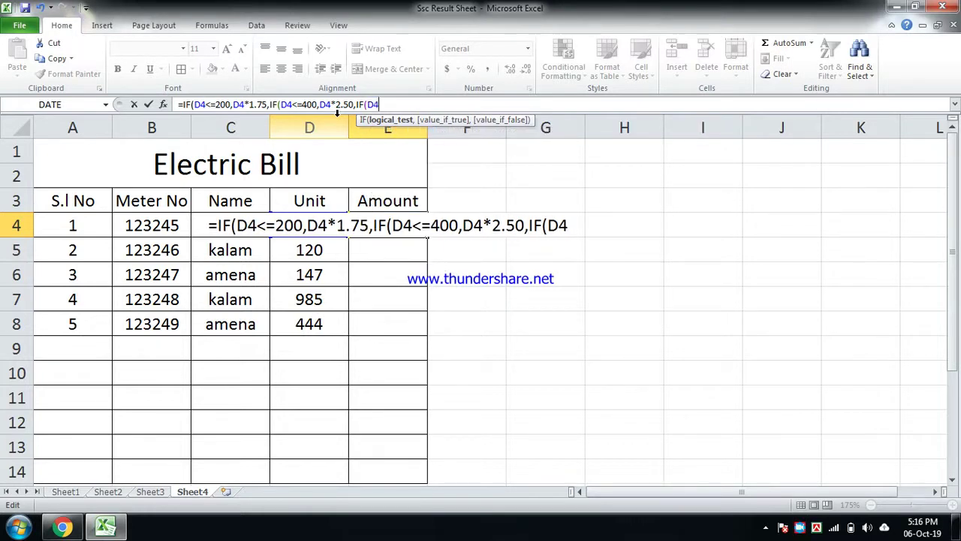
type(">")
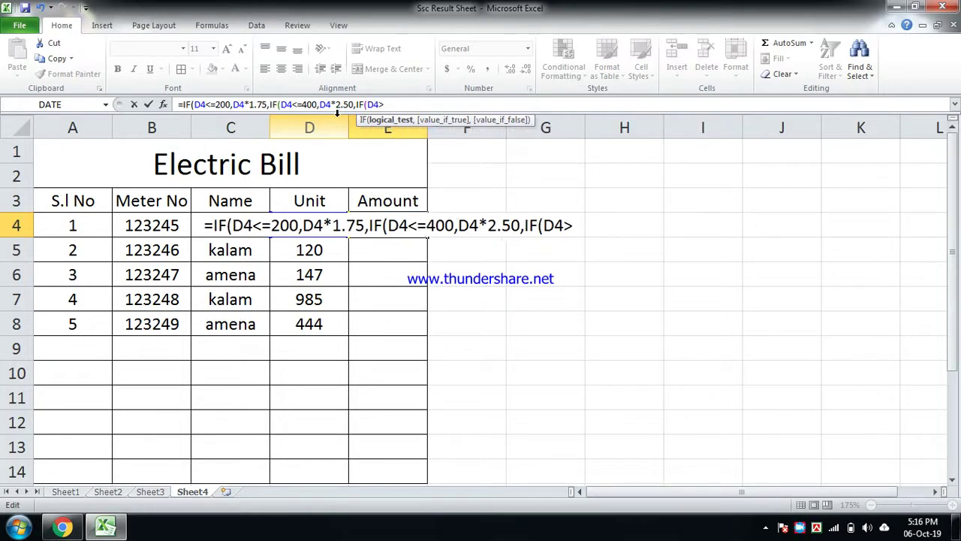
type("=")
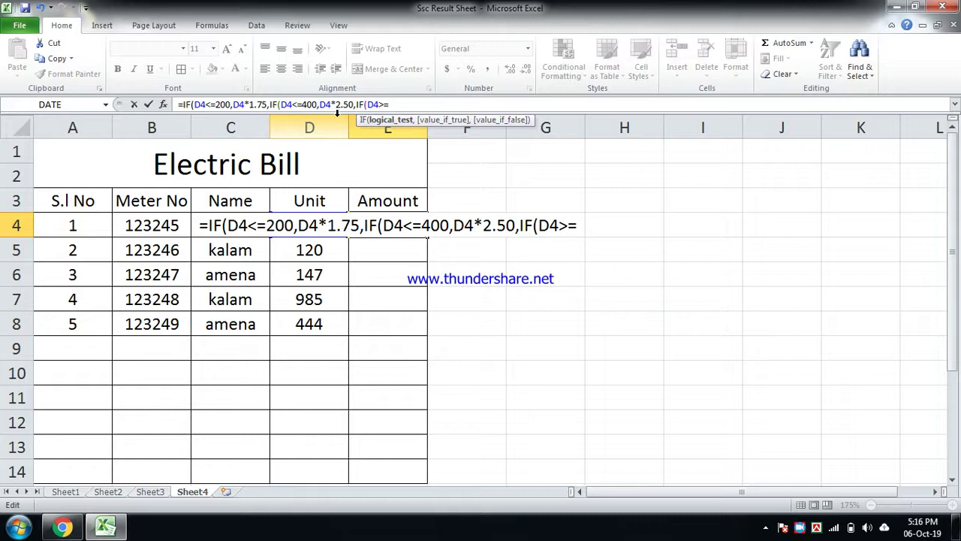
key("BackSpace")
key("BackSpace")
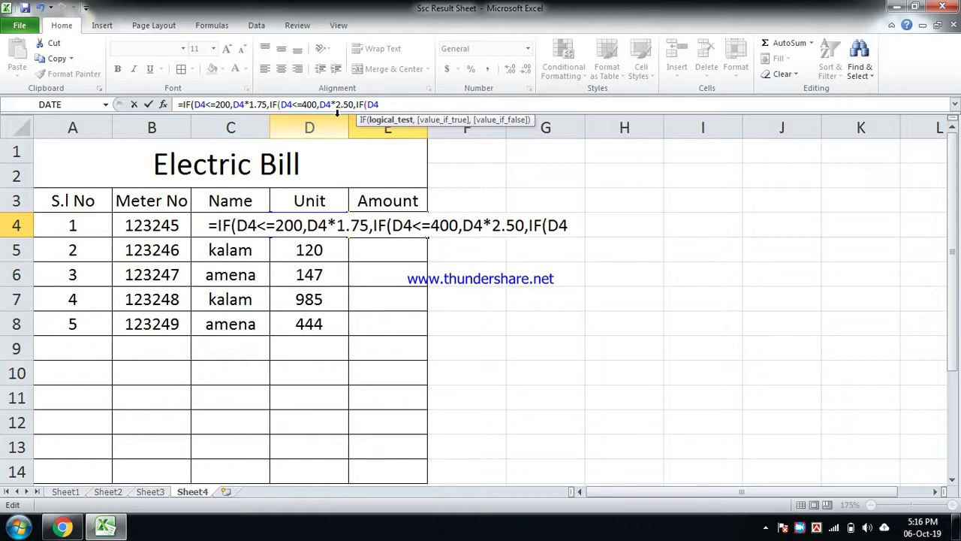
type("<")
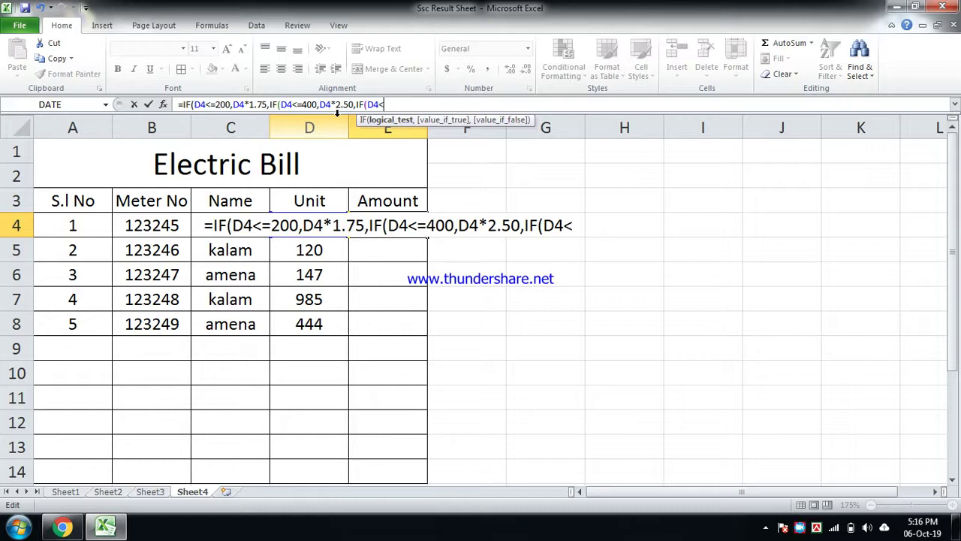
type("=")
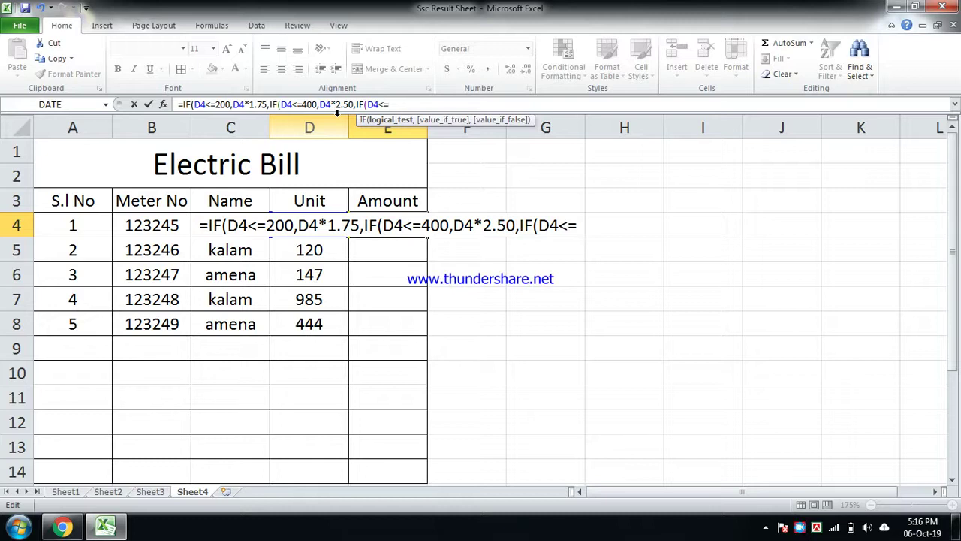
type("500")
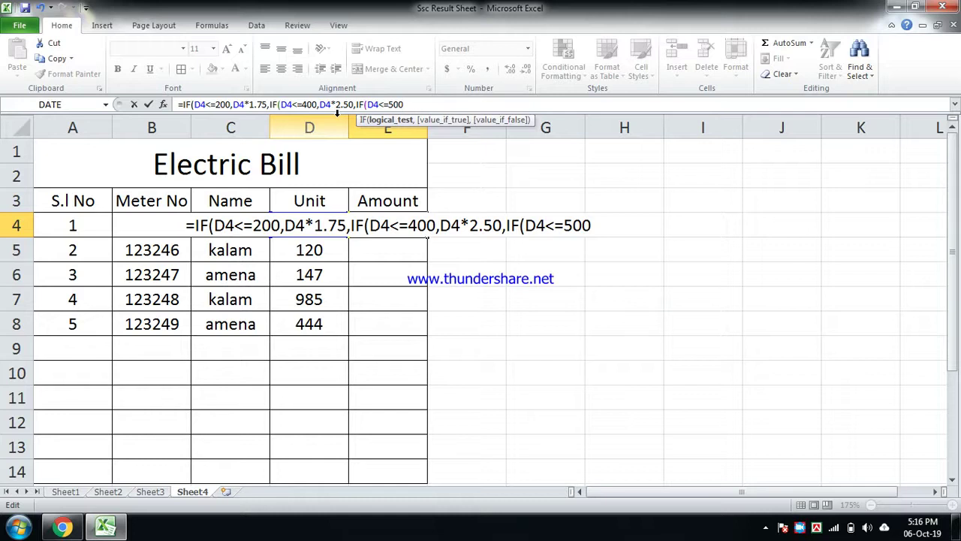
type(",D")
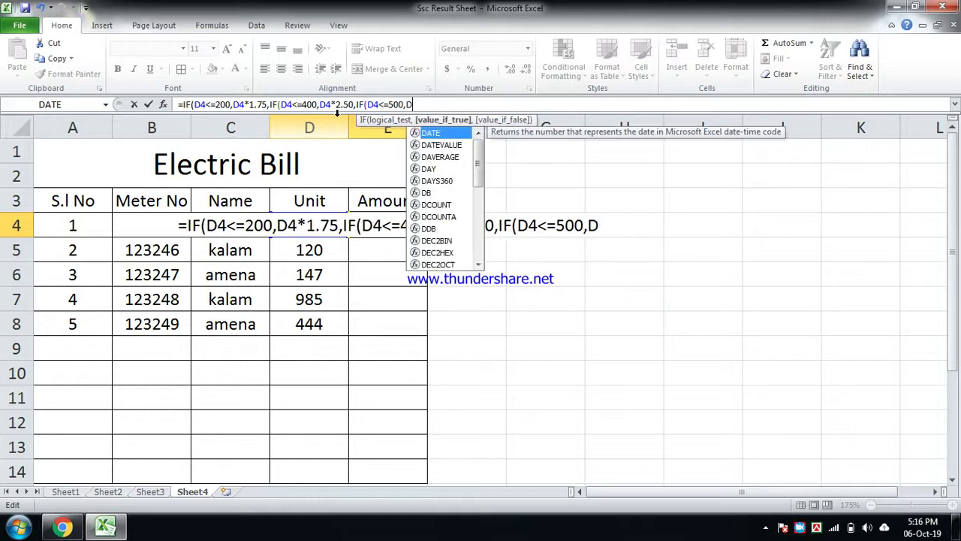
type("4")
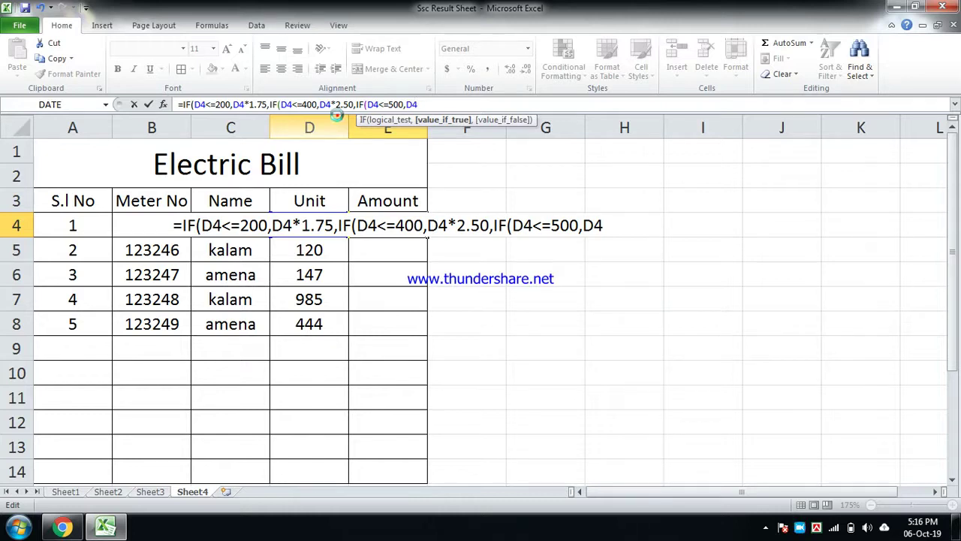
left_click(338, 118)
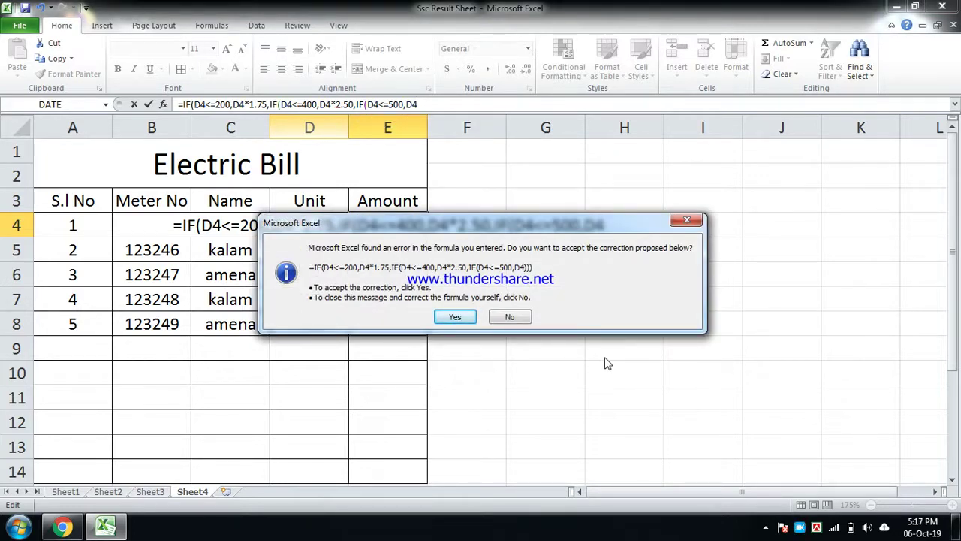
left_click(509, 318)
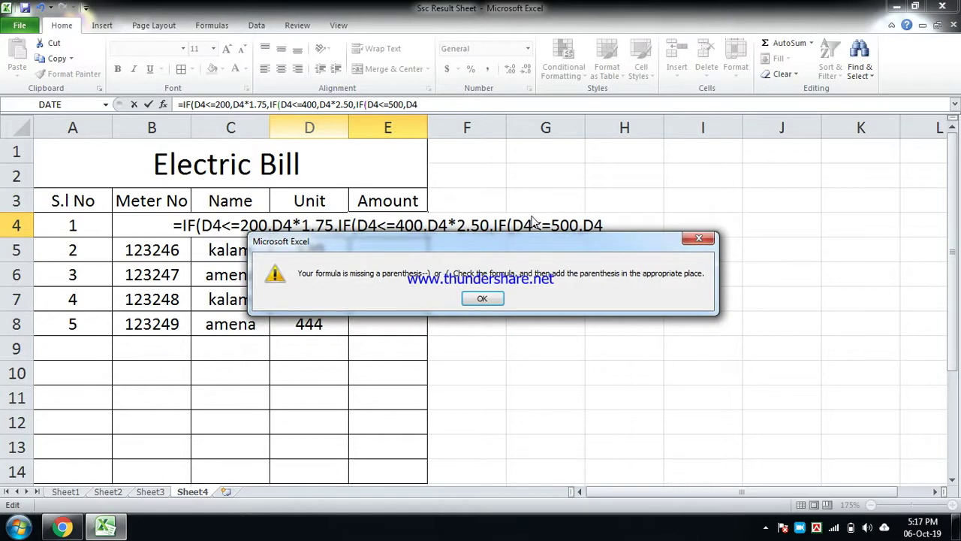
left_click(482, 299)
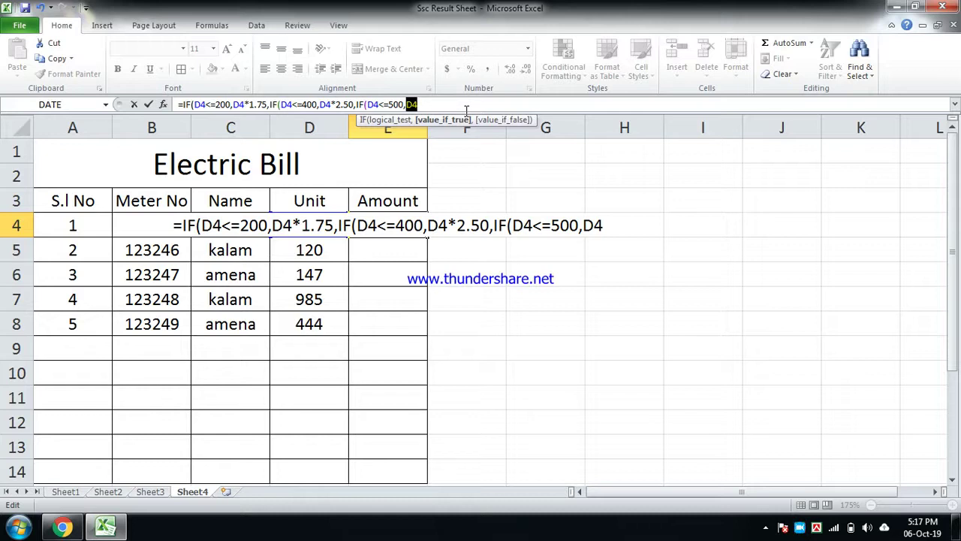
Complete the formula with *3.75,D4*4.50))) and enter it, giving 2340 for 520 units
key("Right")
type("8")
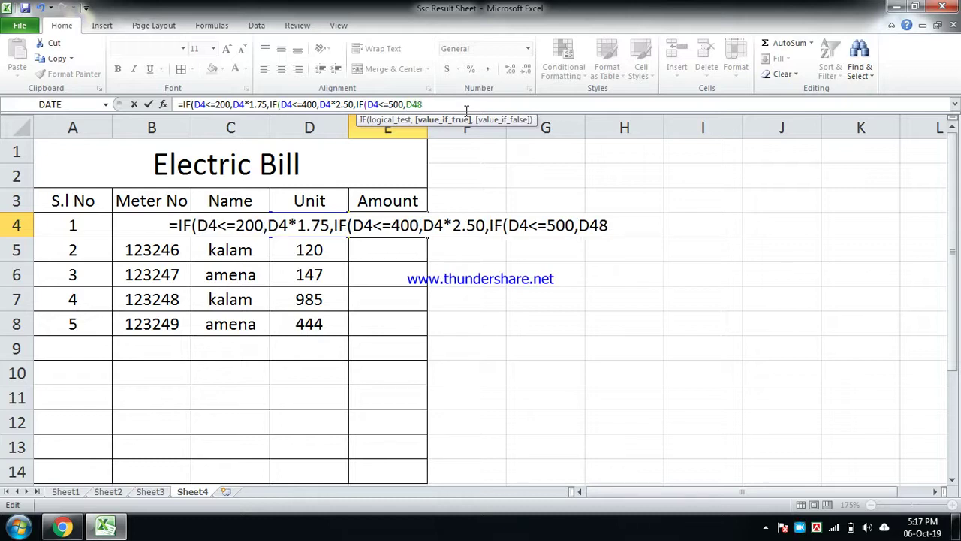
key("BackSpace")
type("*")
type("3.75")
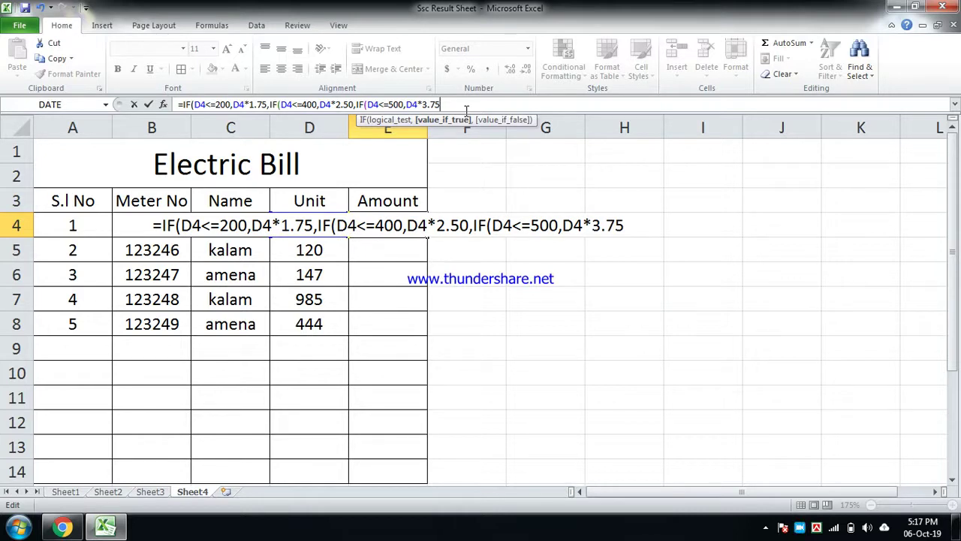
type(",D")
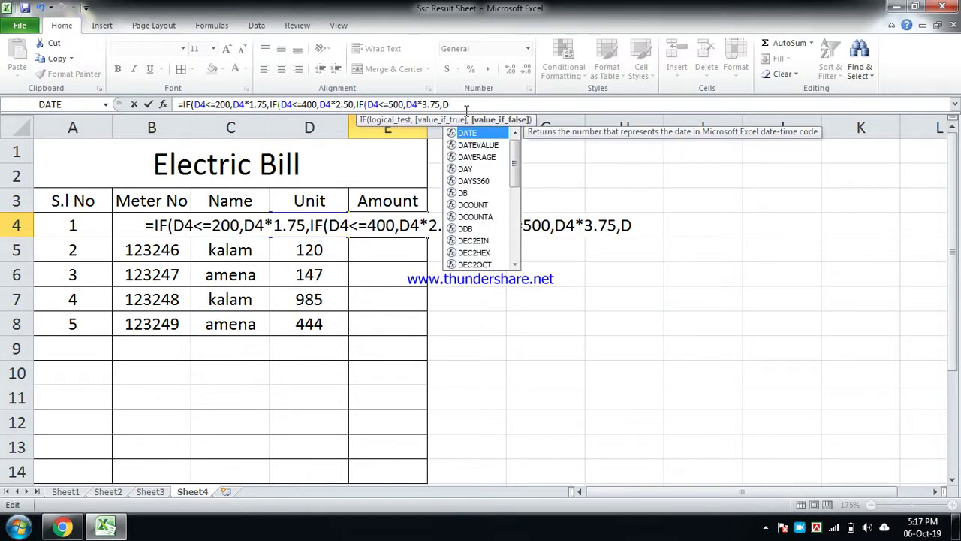
type("4")
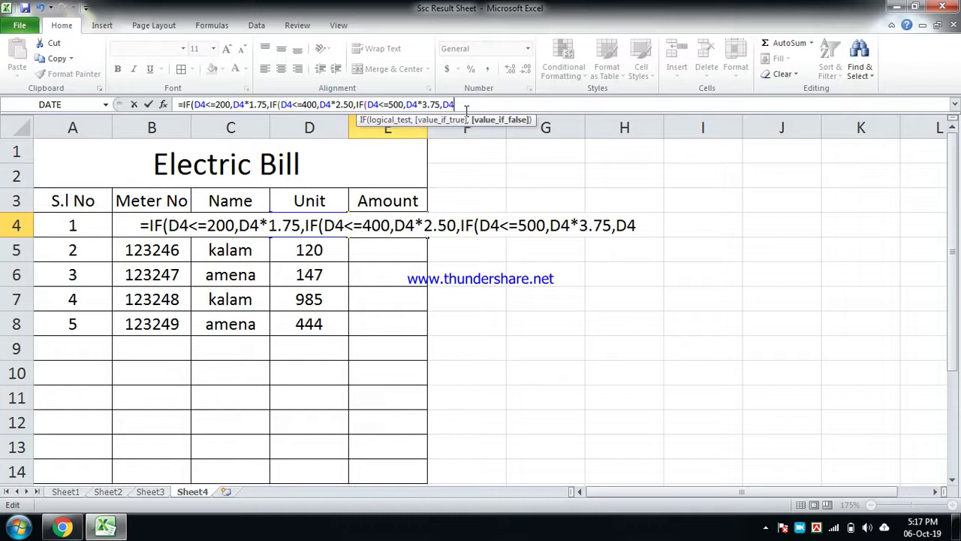
type("*")
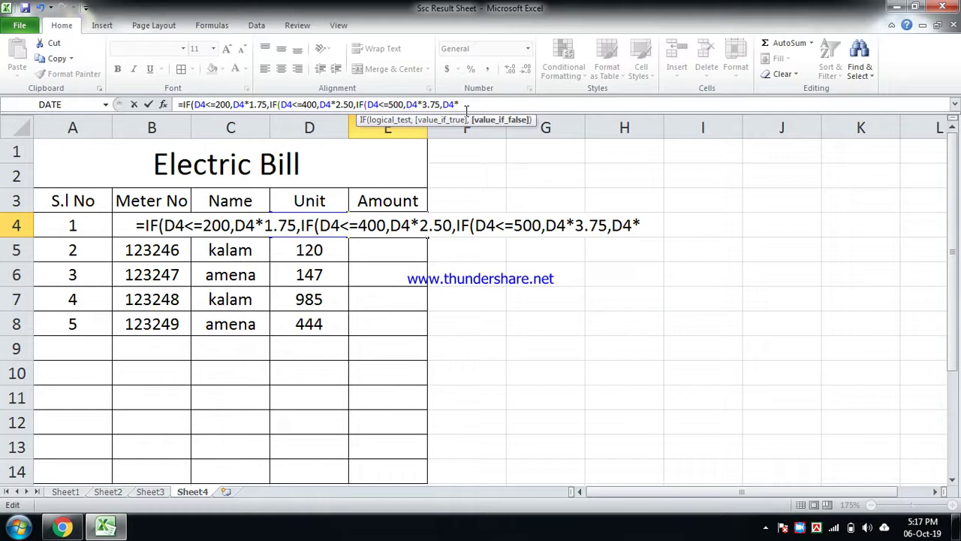
type("4.50")
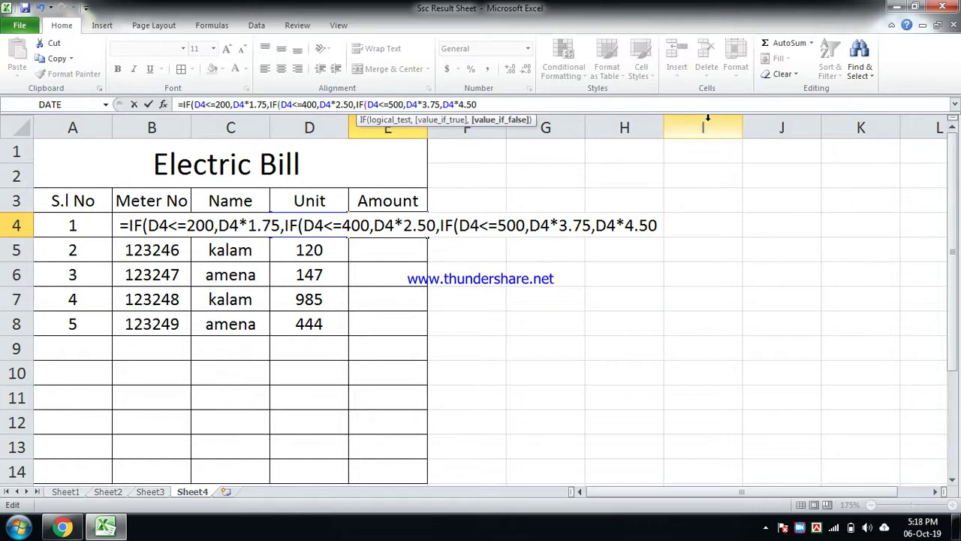
type("))")
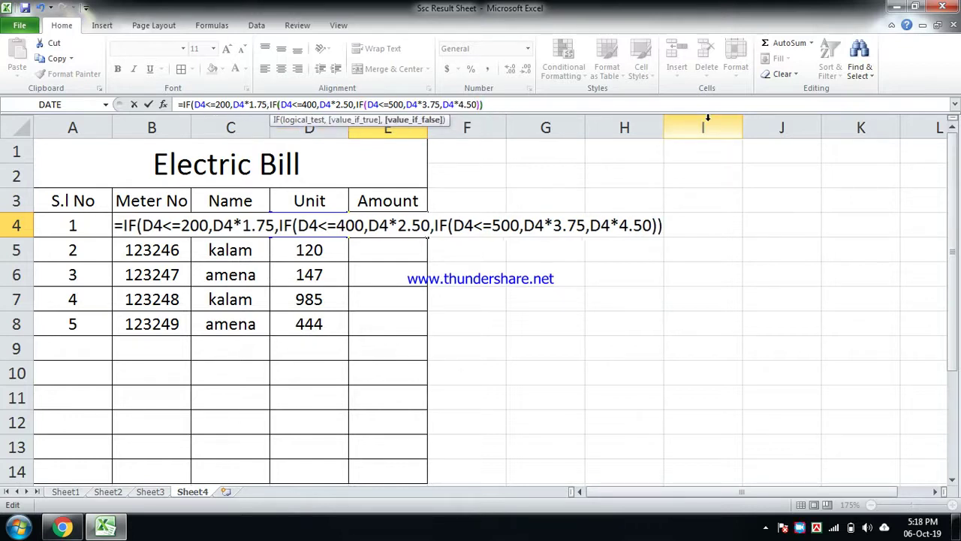
type(")")
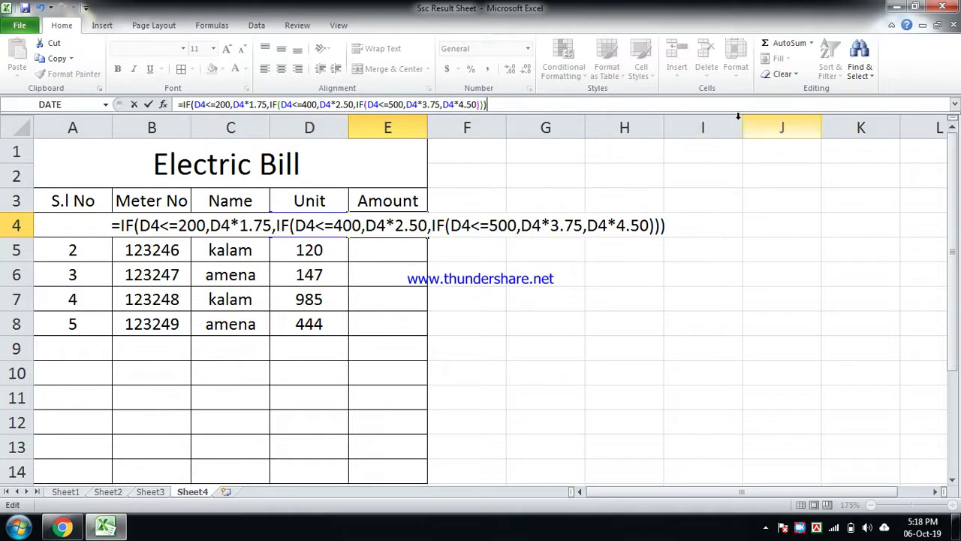
key("Return")
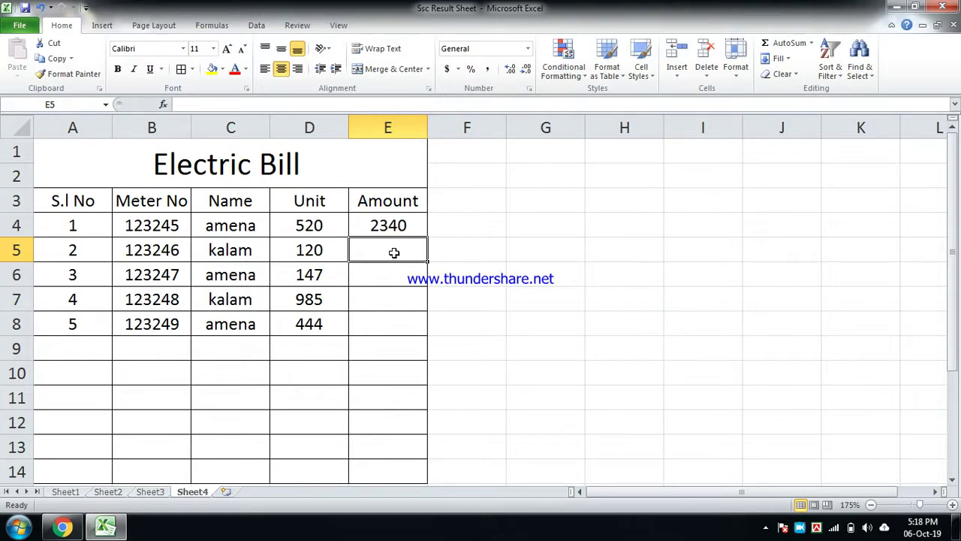
Fill E4's formula down the Amount column for all five customers, save the workbook and close Excel
left_click(389, 226)
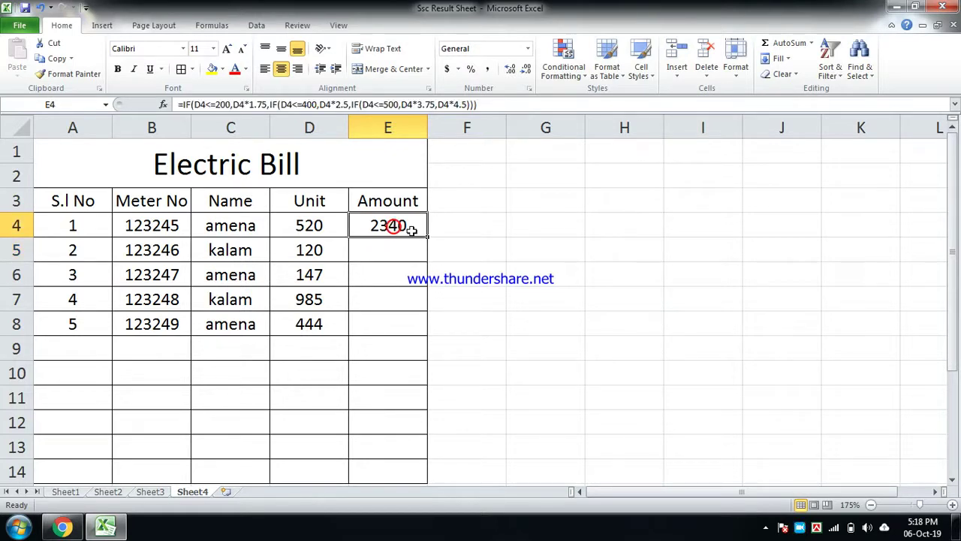
left_click_drag(427, 237, 429, 357)
left_click(561, 311)
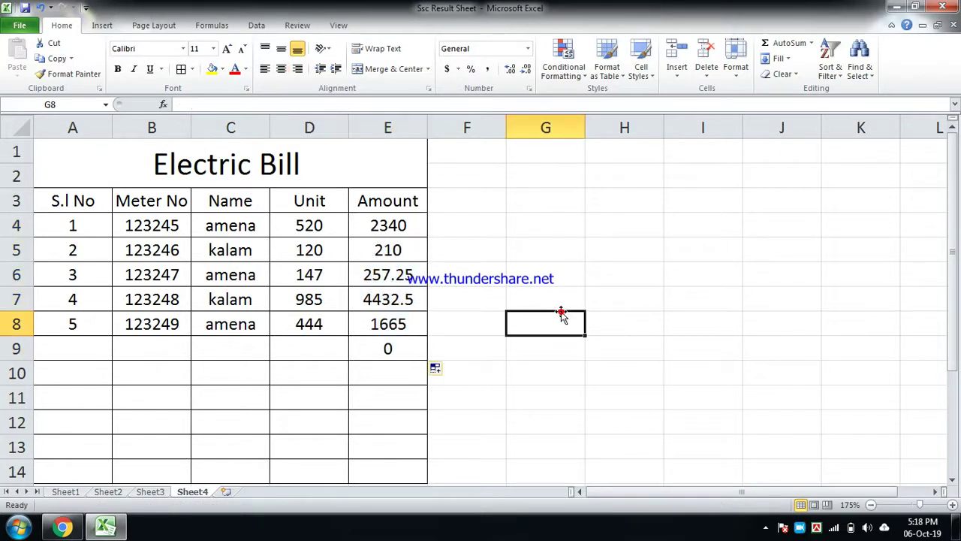
left_click(25, 7)
left_click(951, 7)
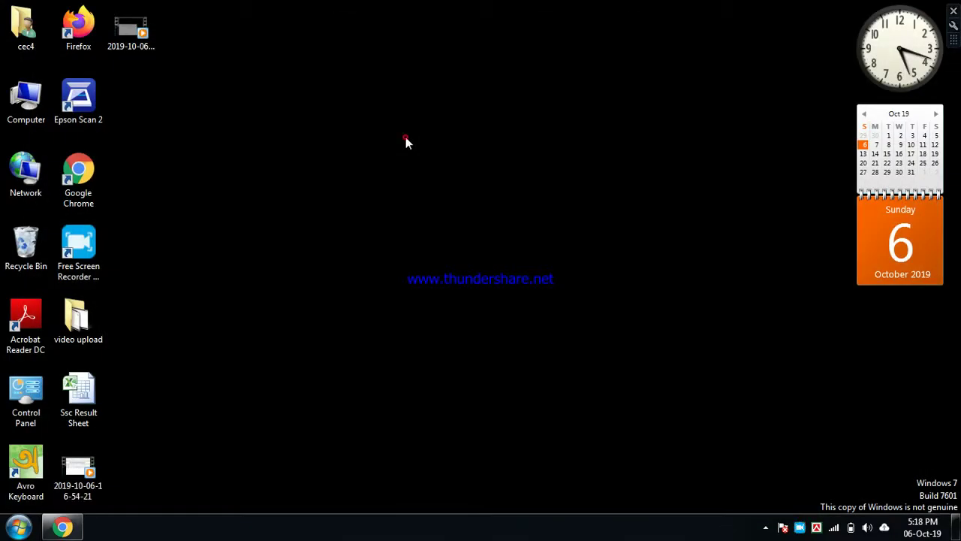